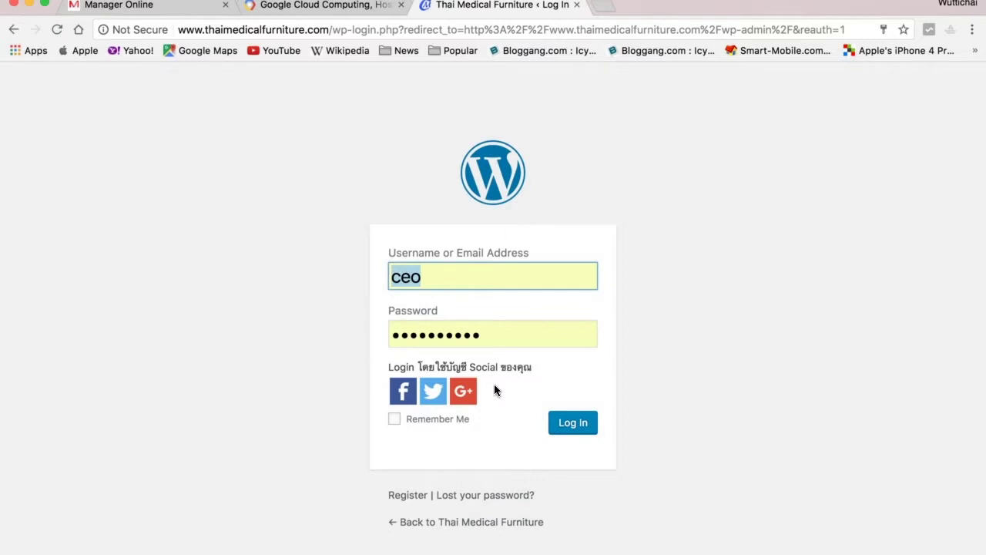
Log in to the site's admin area and open the public website from the dashboard.
{"action": "left_click", "coordinate": [578, 426]}
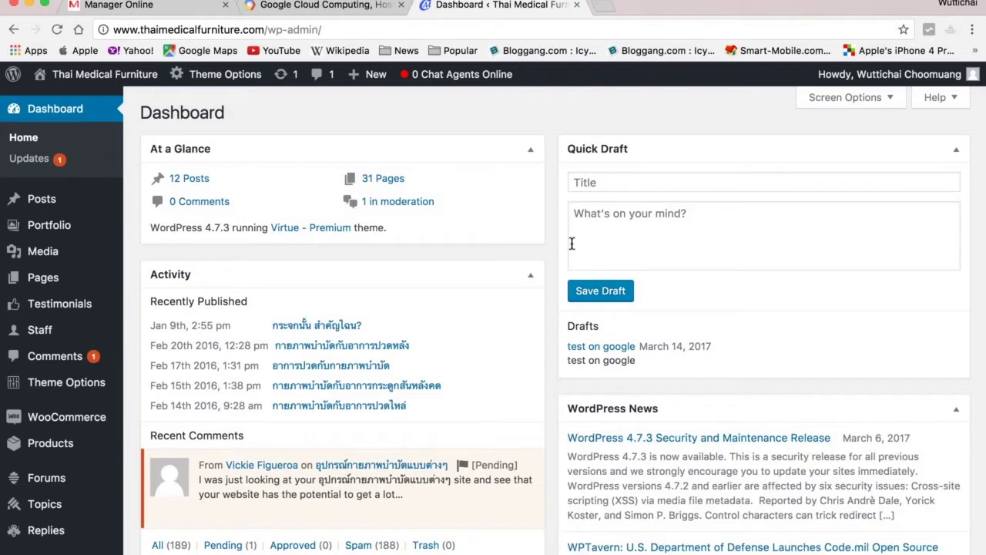
{"action": "left_click", "coordinate": [117, 82]}
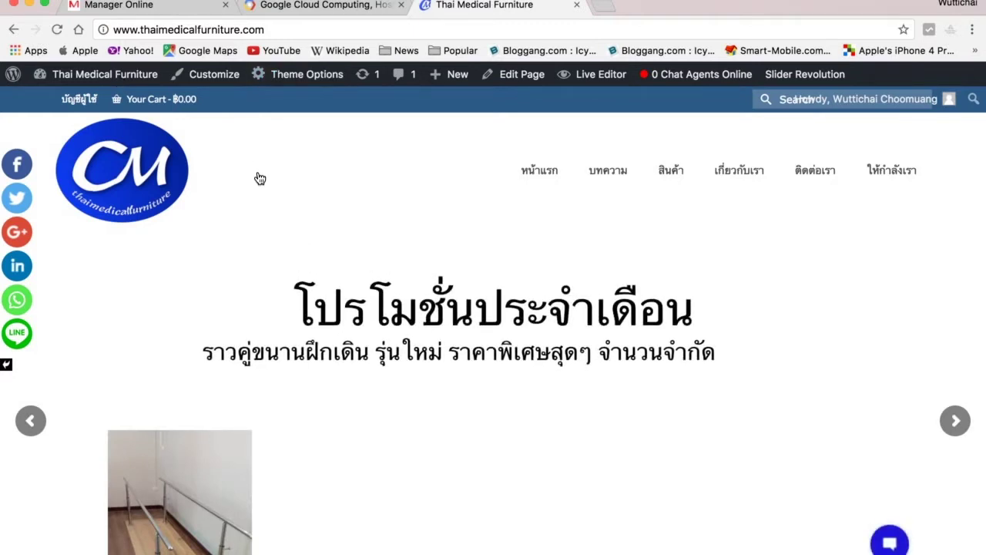
Scroll through the Thai Medical Furniture homepage down to the footer and back up.
{"action": "scroll", "coordinate": [467, 276], "scroll_direction": "down", "scroll_amount": 3}
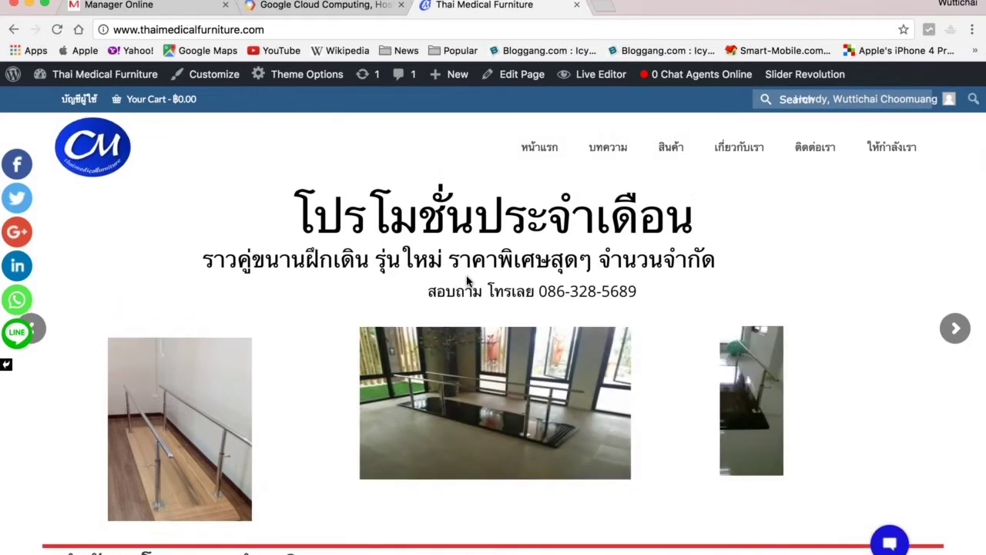
{"action": "scroll", "coordinate": [467, 279], "scroll_direction": "down", "scroll_amount": 5}
{"action": "scroll", "coordinate": [466, 275], "scroll_direction": "down", "scroll_amount": 6}
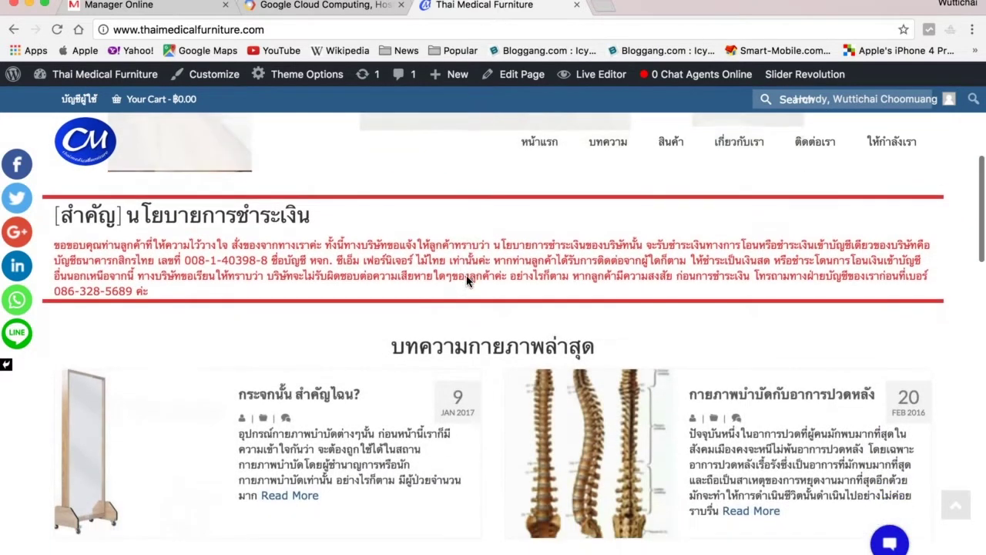
{"action": "scroll", "coordinate": [467, 278], "scroll_direction": "down", "scroll_amount": 3}
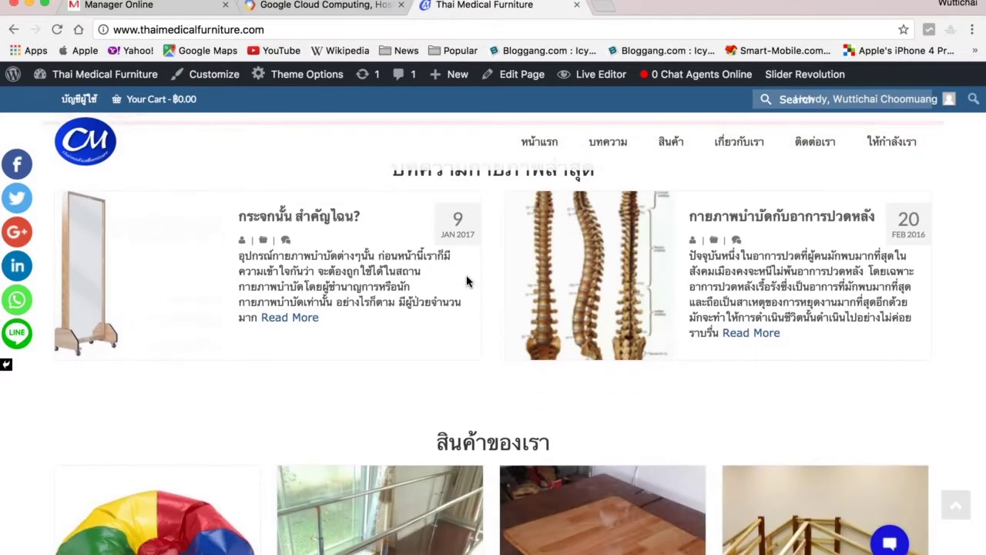
{"action": "scroll", "coordinate": [467, 281], "scroll_direction": "down", "scroll_amount": 4}
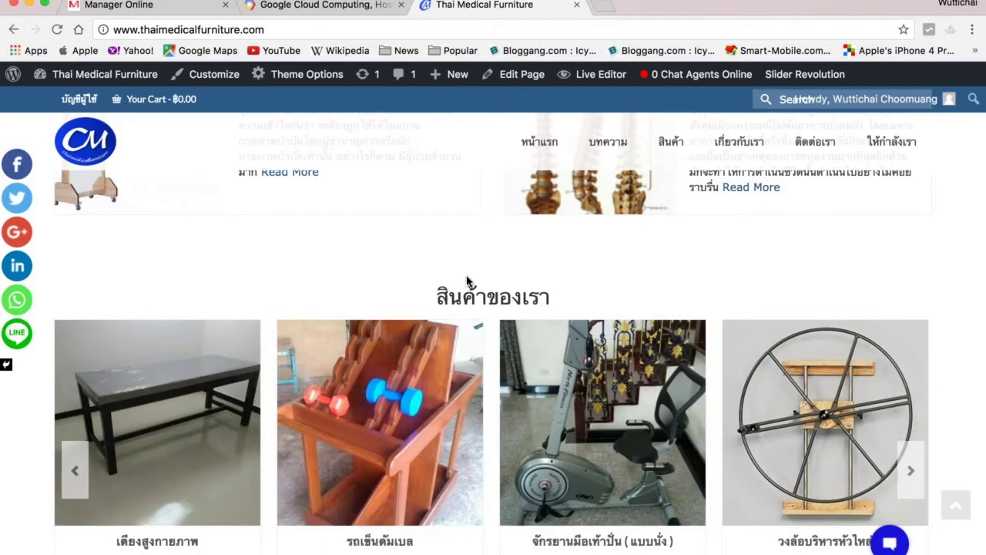
{"action": "scroll", "coordinate": [466, 281], "scroll_direction": "down", "scroll_amount": 14}
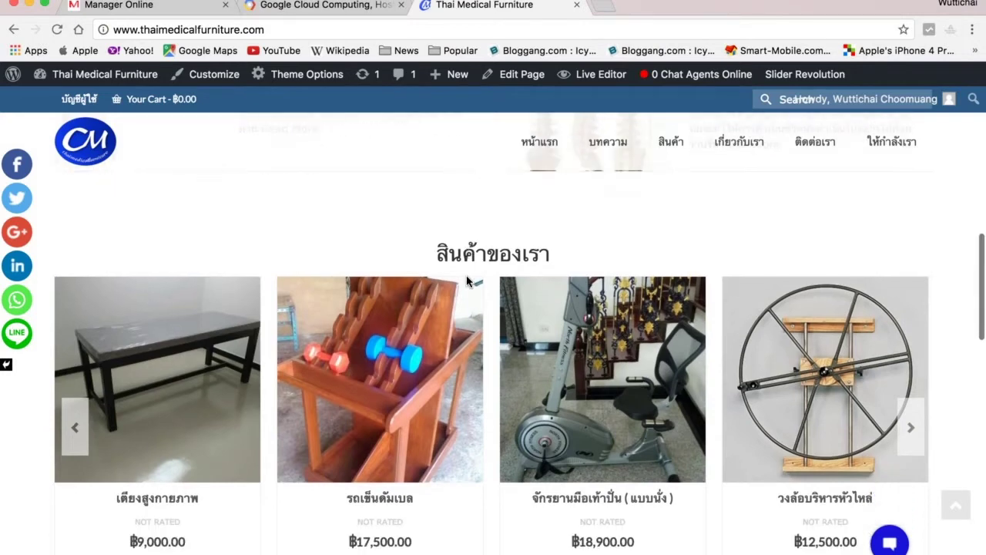
{"action": "scroll", "coordinate": [466, 276], "scroll_direction": "down", "scroll_amount": 5}
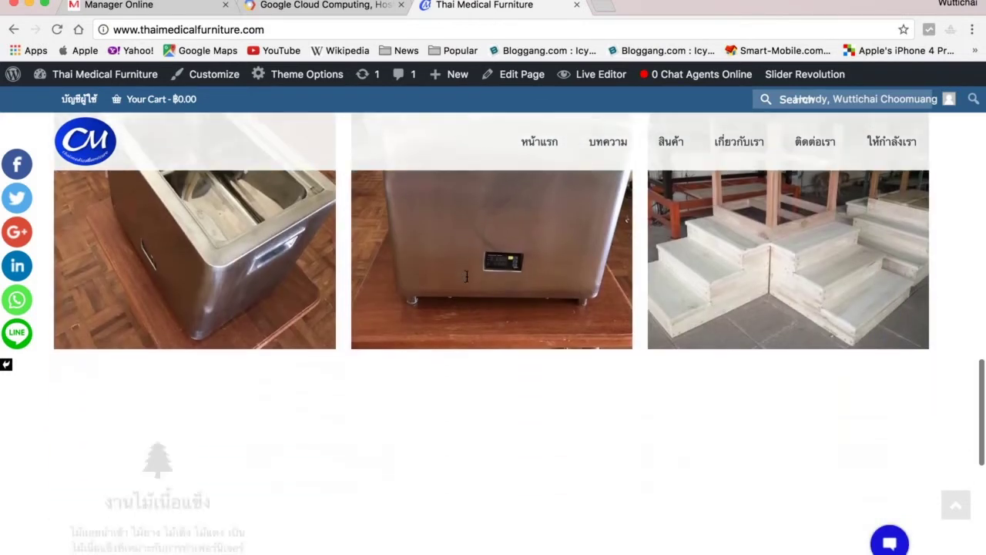
{"action": "scroll", "coordinate": [468, 283], "scroll_direction": "down", "scroll_amount": 5}
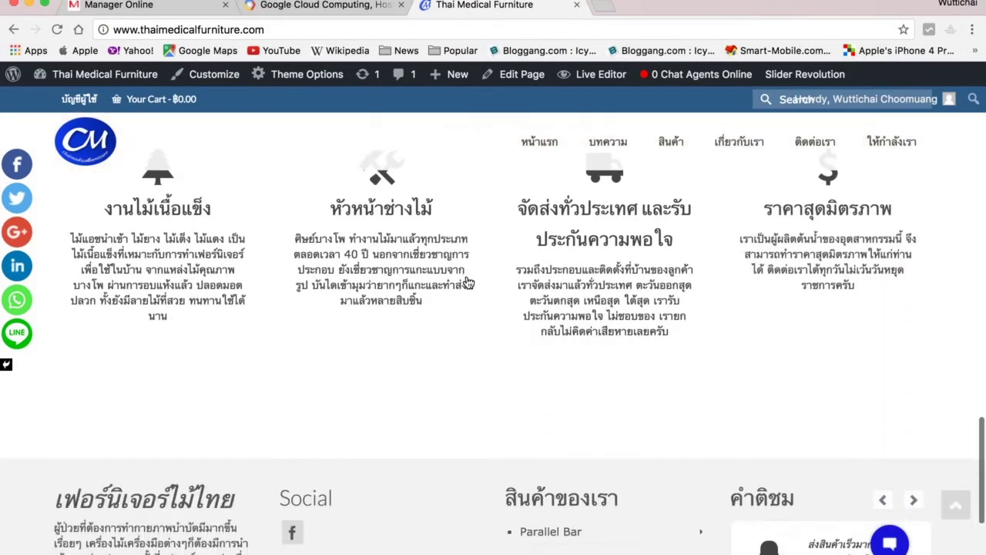
{"action": "scroll", "coordinate": [466, 281], "scroll_direction": "up", "scroll_amount": 15}
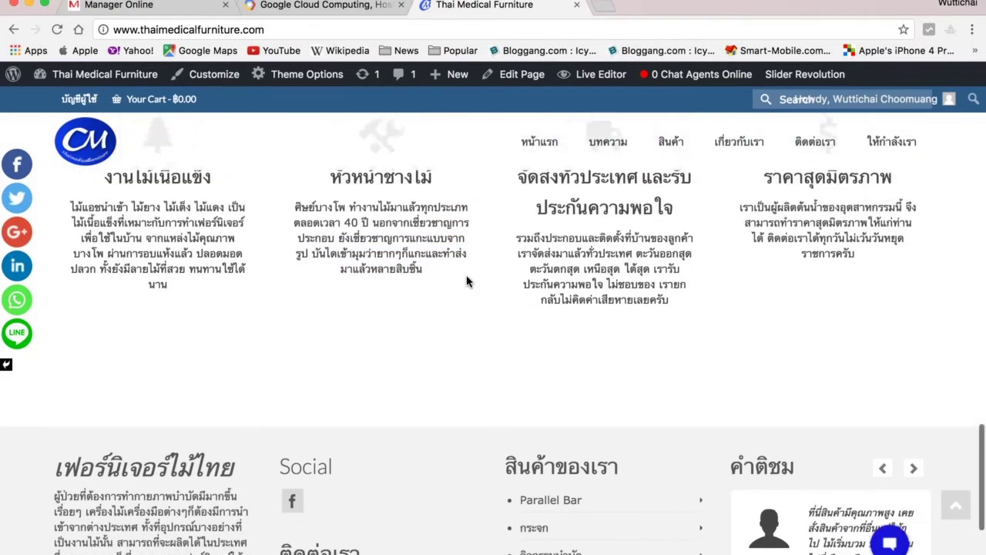
{"action": "scroll", "coordinate": [466, 280], "scroll_direction": "up", "scroll_amount": 5}
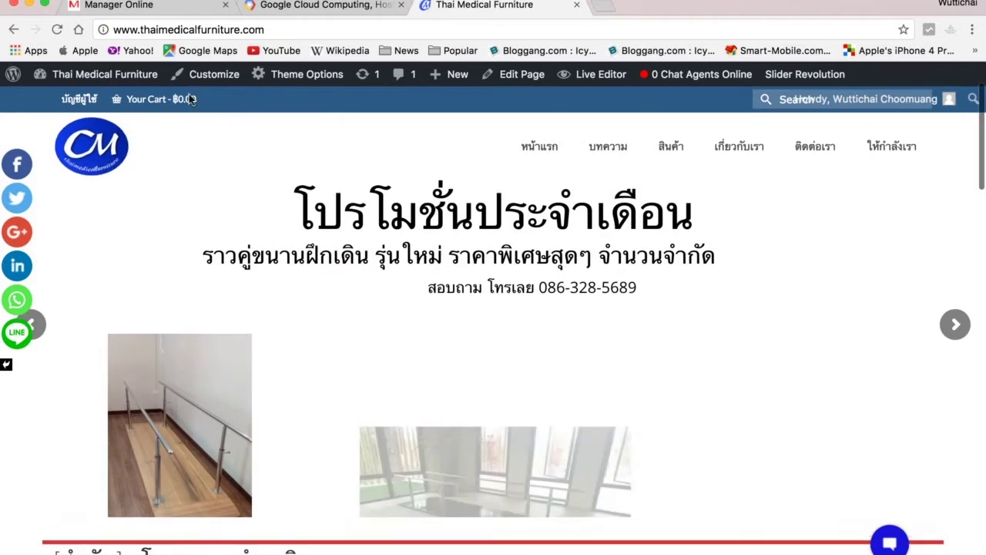
Return to the admin Dashboard and show the All Posts list.
{"action": "mouse_move", "coordinate": [84, 74]}
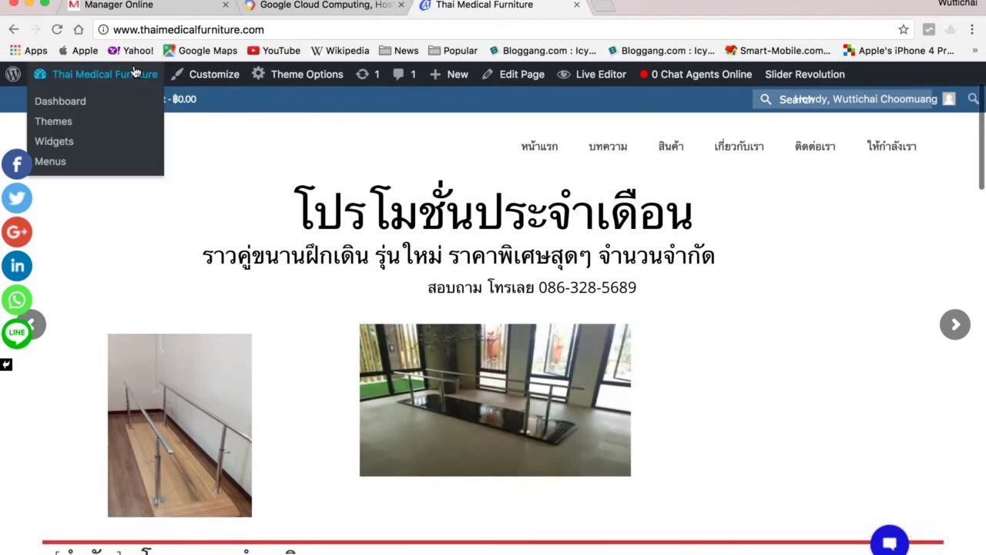
{"action": "left_click", "coordinate": [62, 101]}
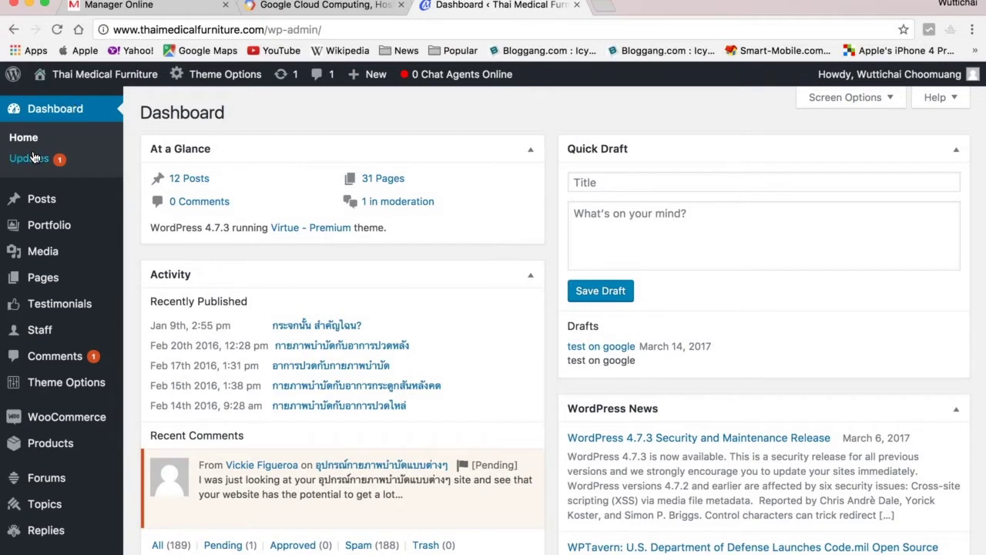
{"action": "mouse_move", "coordinate": [46, 198]}
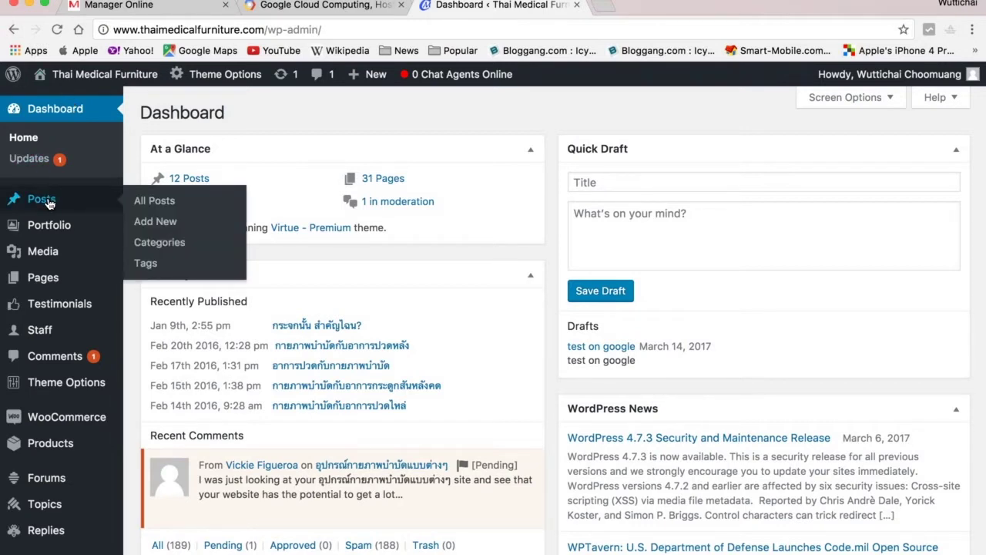
{"action": "left_click", "coordinate": [148, 208]}
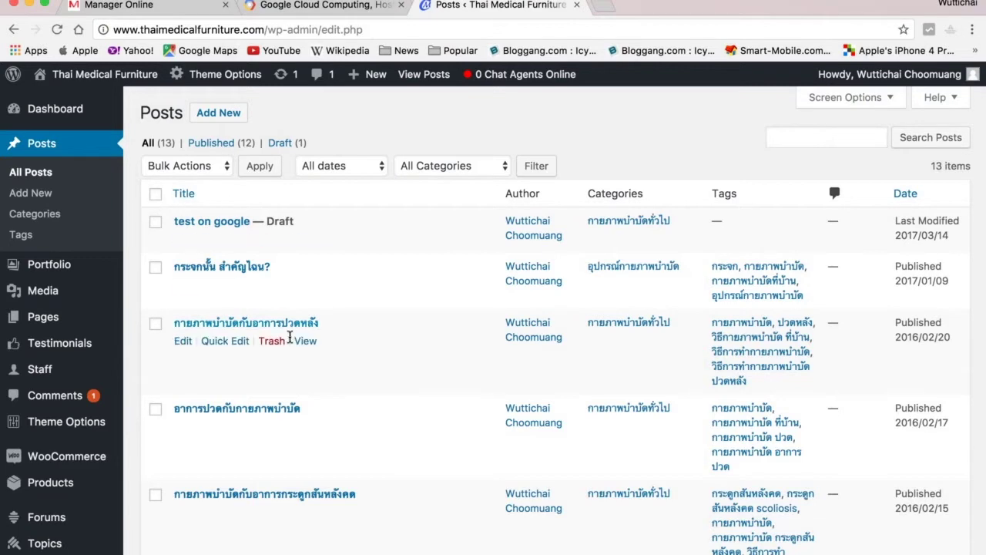
Open the 'test on google' draft in the post editor.
{"action": "scroll", "coordinate": [289, 339], "scroll_direction": "down", "scroll_amount": 10}
{"action": "scroll", "coordinate": [290, 342], "scroll_direction": "up", "scroll_amount": 10}
{"action": "mouse_move", "coordinate": [60, 421]}
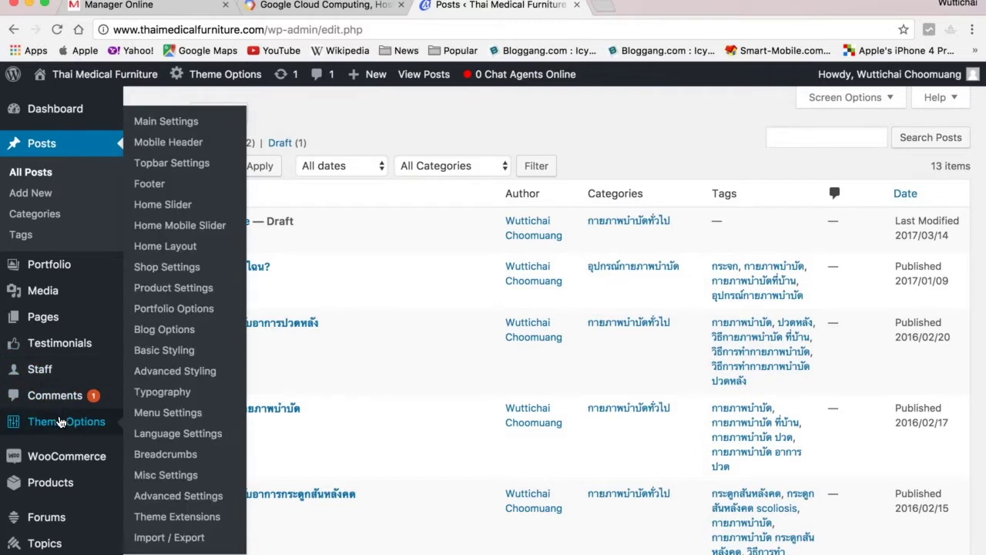
{"action": "scroll", "coordinate": [60, 422], "scroll_direction": "down", "scroll_amount": 3}
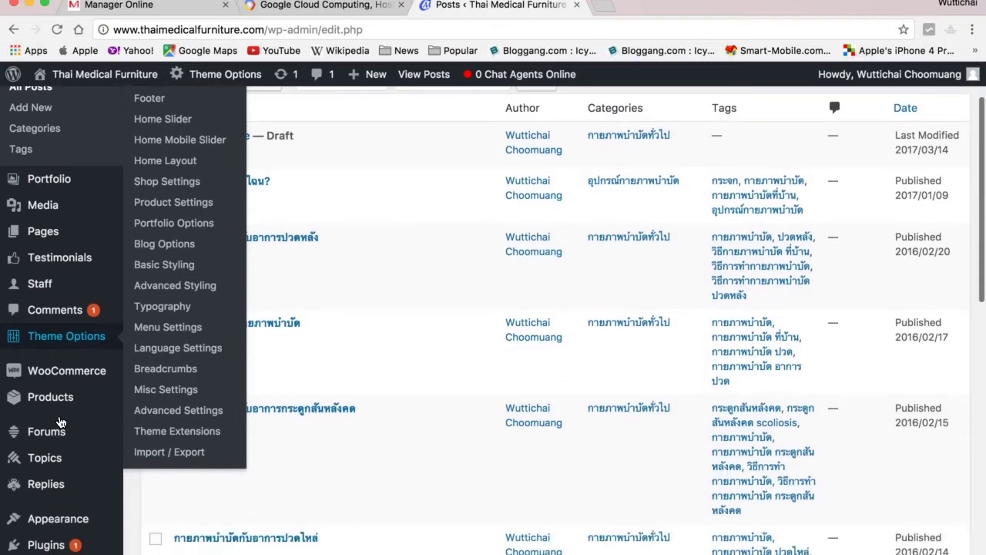
{"action": "mouse_move", "coordinate": [60, 470]}
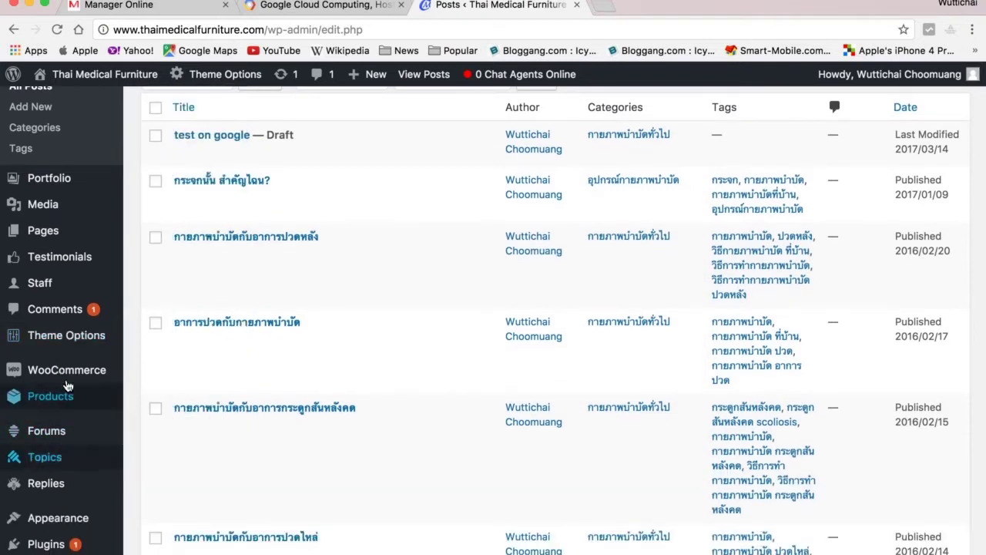
{"action": "mouse_move", "coordinate": [87, 260]}
{"action": "mouse_move", "coordinate": [77, 290]}
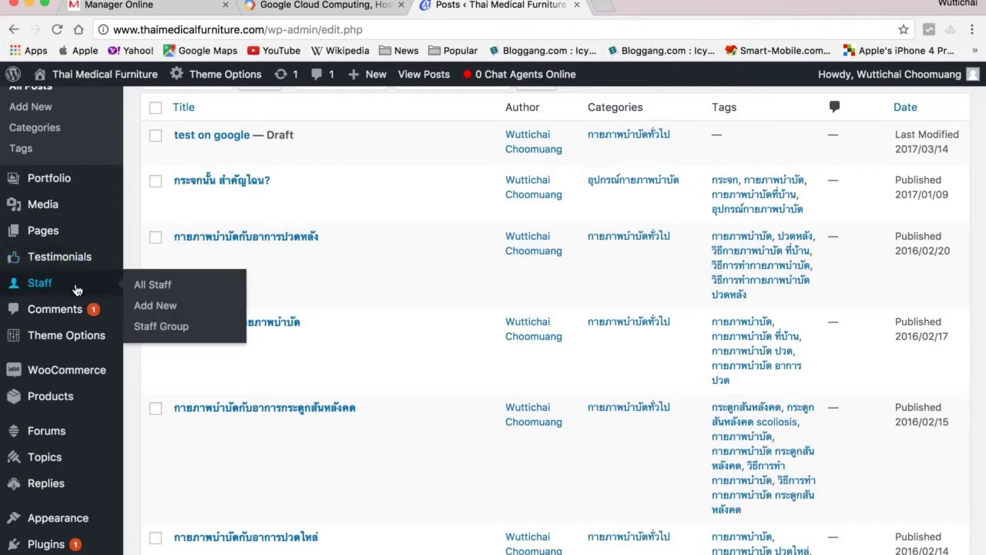
{"action": "mouse_move", "coordinate": [66, 204]}
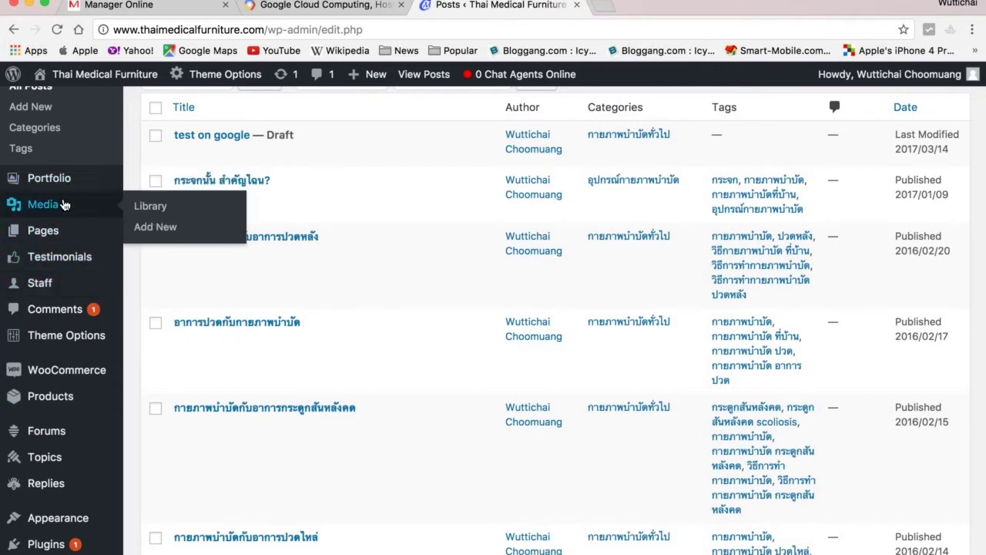
{"action": "scroll", "coordinate": [66, 204], "scroll_direction": "down", "scroll_amount": 5}
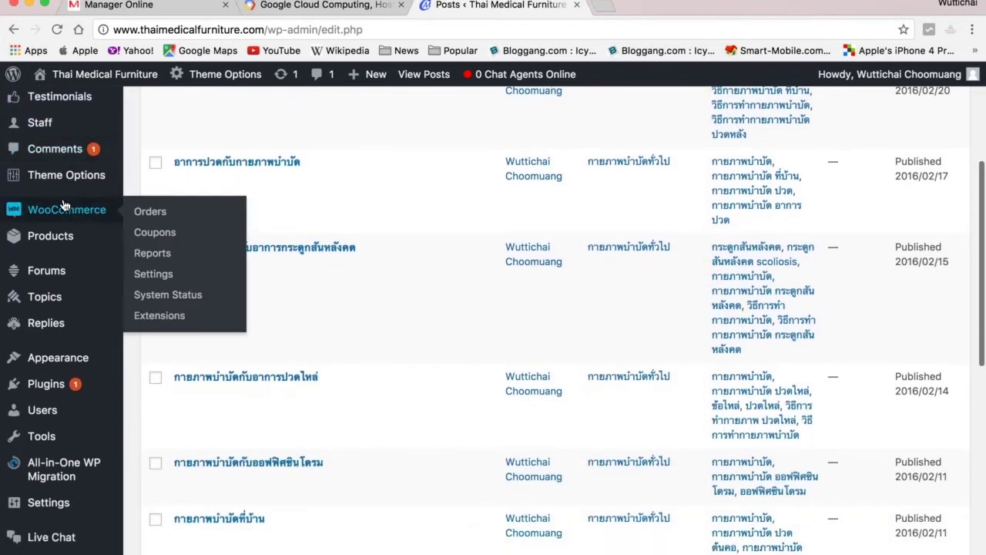
{"action": "left_click", "coordinate": [44, 388]}
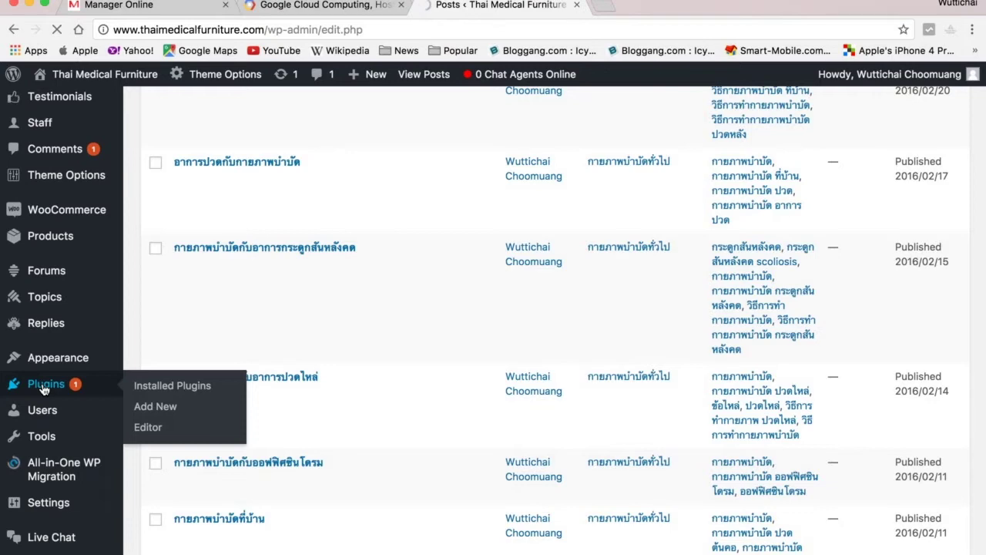
{"action": "scroll", "coordinate": [44, 390], "scroll_direction": "up", "scroll_amount": 5}
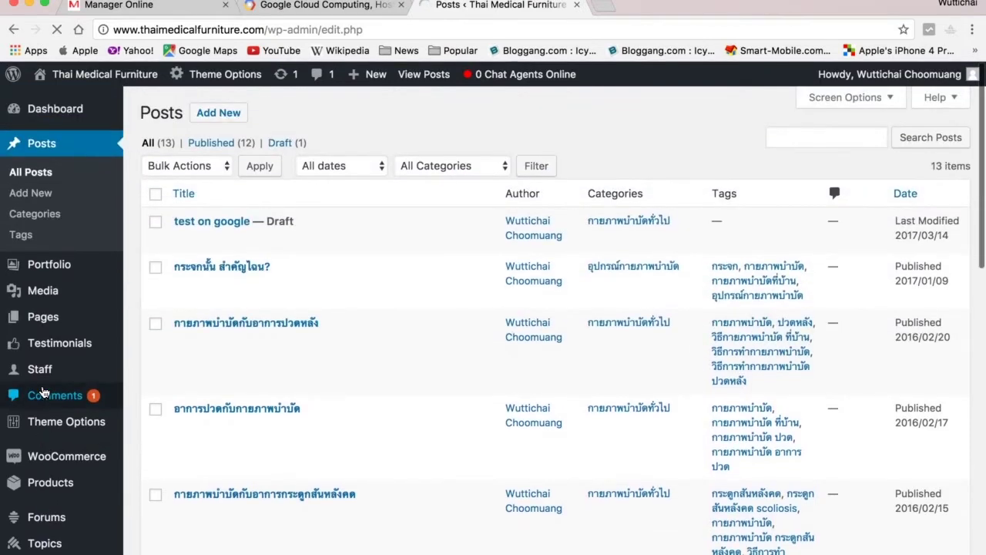
{"action": "scroll", "coordinate": [44, 393], "scroll_direction": "down", "scroll_amount": 4}
{"action": "scroll", "coordinate": [44, 393], "scroll_direction": "up", "scroll_amount": 4}
{"action": "mouse_move", "coordinate": [43, 393]}
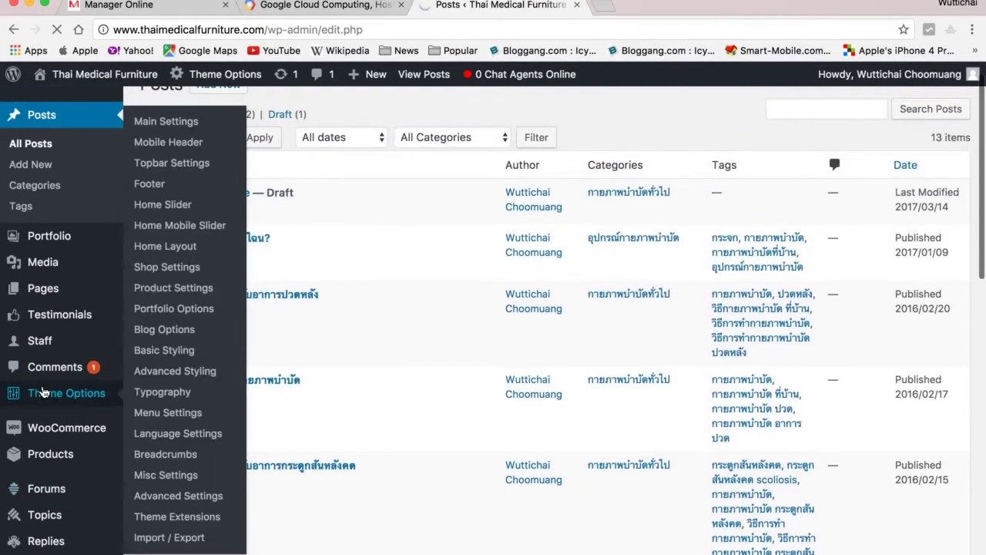
{"action": "scroll", "coordinate": [47, 220], "scroll_direction": "up", "scroll_amount": 2}
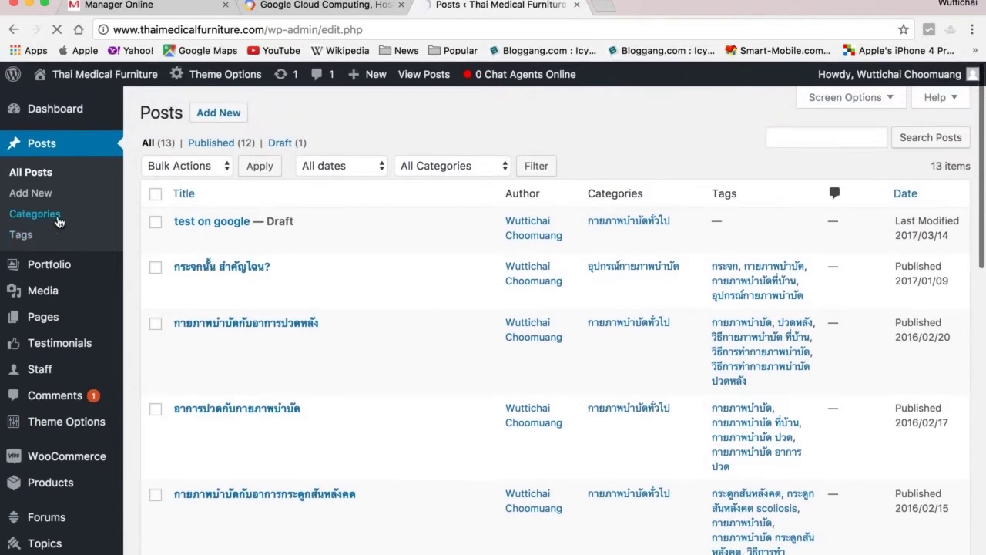
{"action": "mouse_move", "coordinate": [167, 234]}
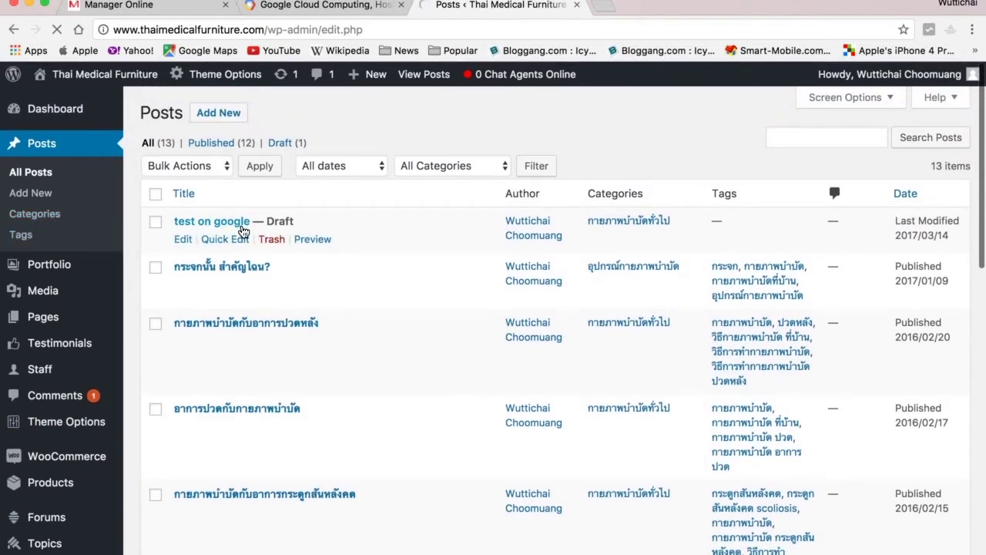
{"action": "left_click", "coordinate": [219, 225]}
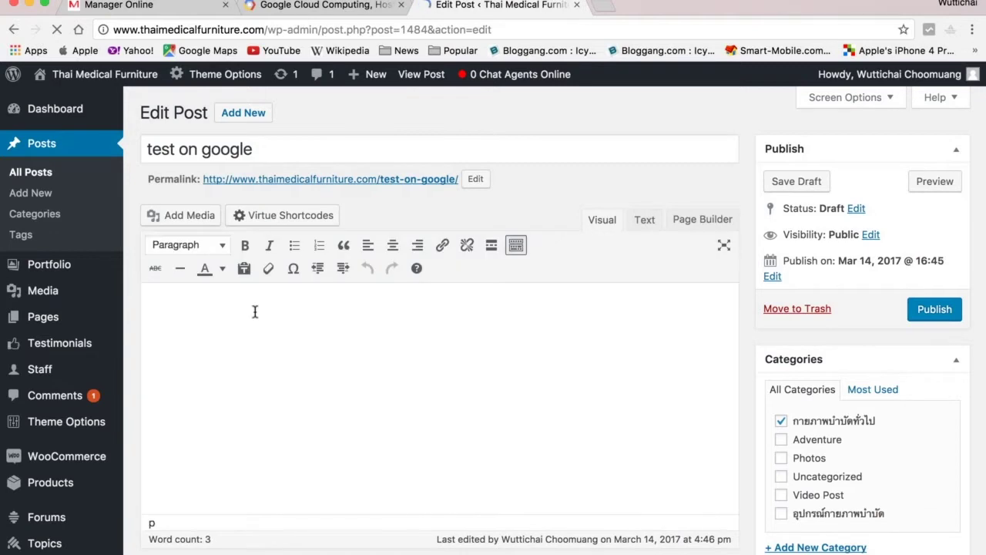
Insert the stair photo from the Media Library and add the line 'บทความ หมายเลข 1'.
{"action": "left_click", "coordinate": [205, 215]}
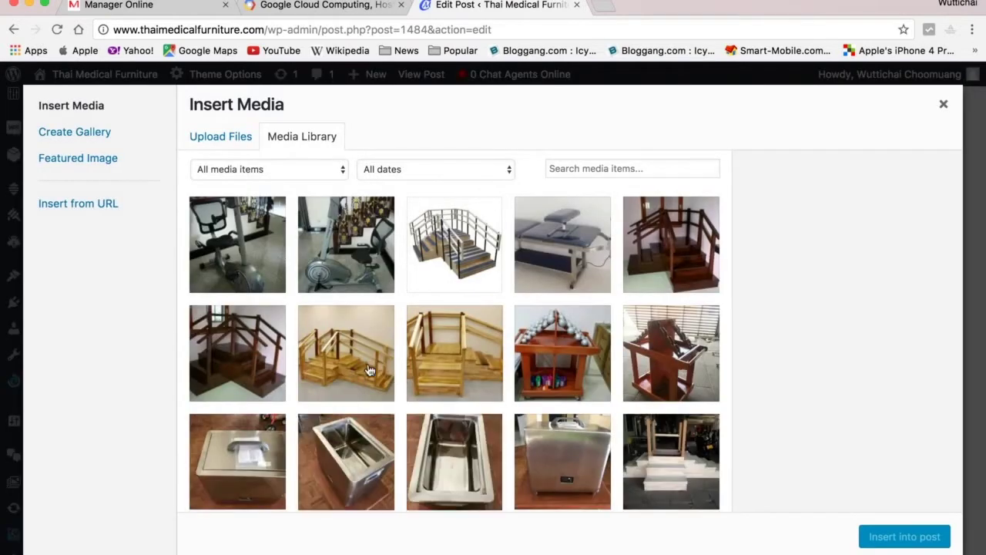
{"action": "left_click", "coordinate": [491, 254]}
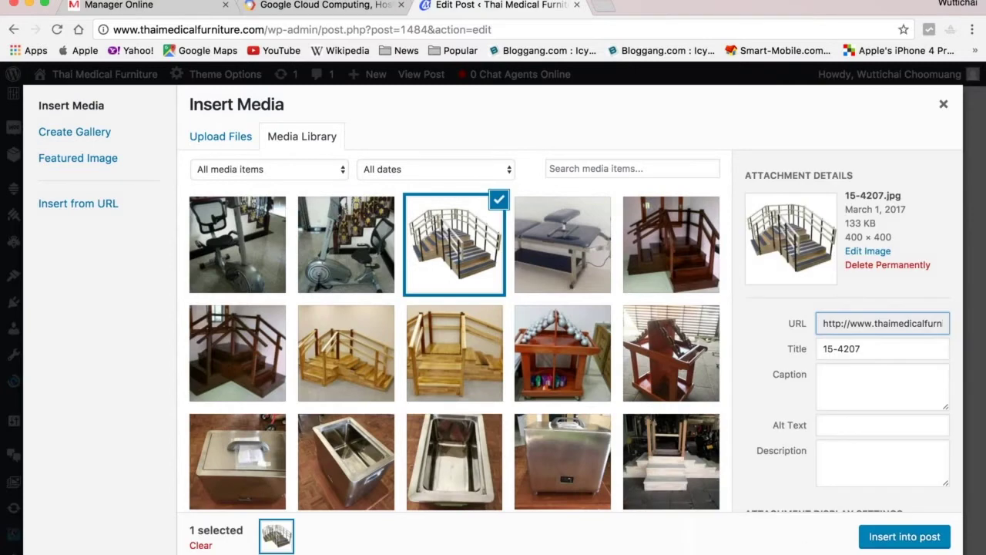
{"action": "left_click", "coordinate": [902, 538]}
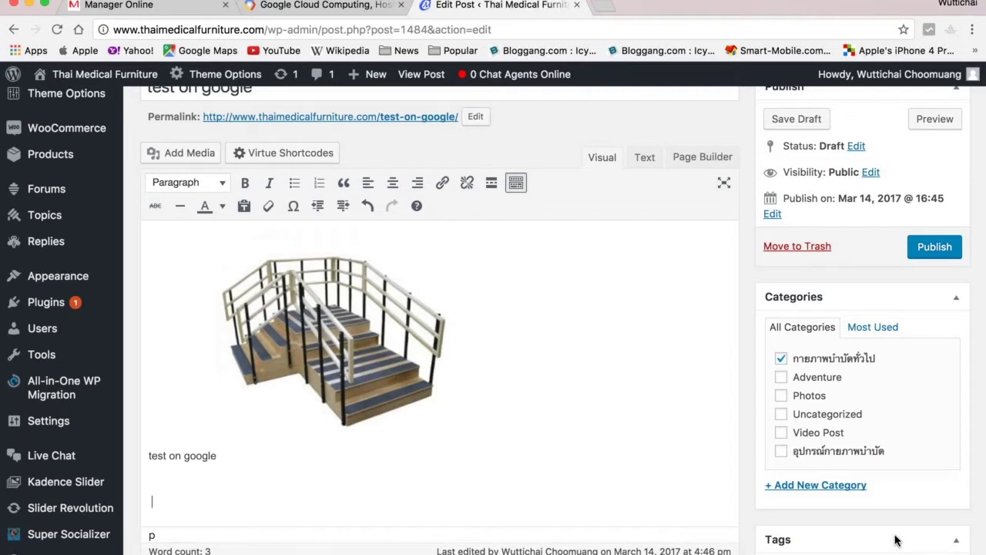
{"action": "type", "text": "บทความ หมายเลข 1"}
Publish the 'test on google' post and go to the live site.
{"action": "left_click", "coordinate": [930, 247]}
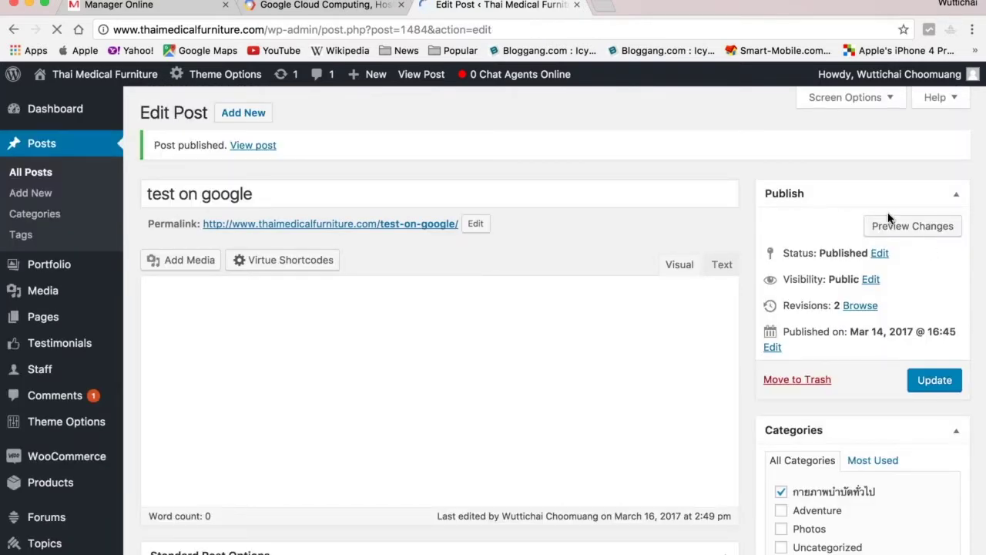
{"action": "mouse_move", "coordinate": [87, 73]}
{"action": "left_click", "coordinate": [57, 104]}
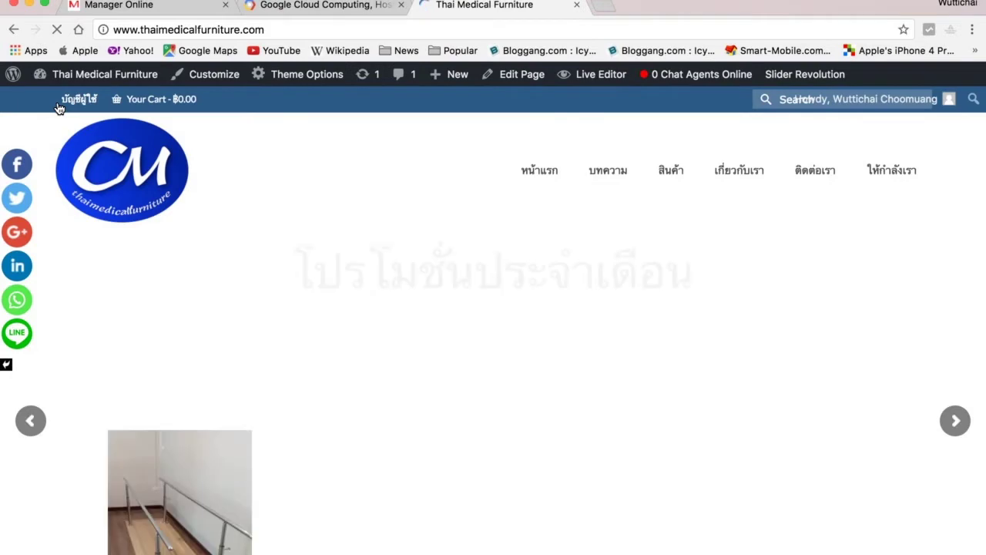
Open the 'test on google' article from the latest articles and look it over.
{"action": "scroll", "coordinate": [256, 400], "scroll_direction": "down", "scroll_amount": 3}
{"action": "scroll", "coordinate": [256, 405], "scroll_direction": "down", "scroll_amount": 12}
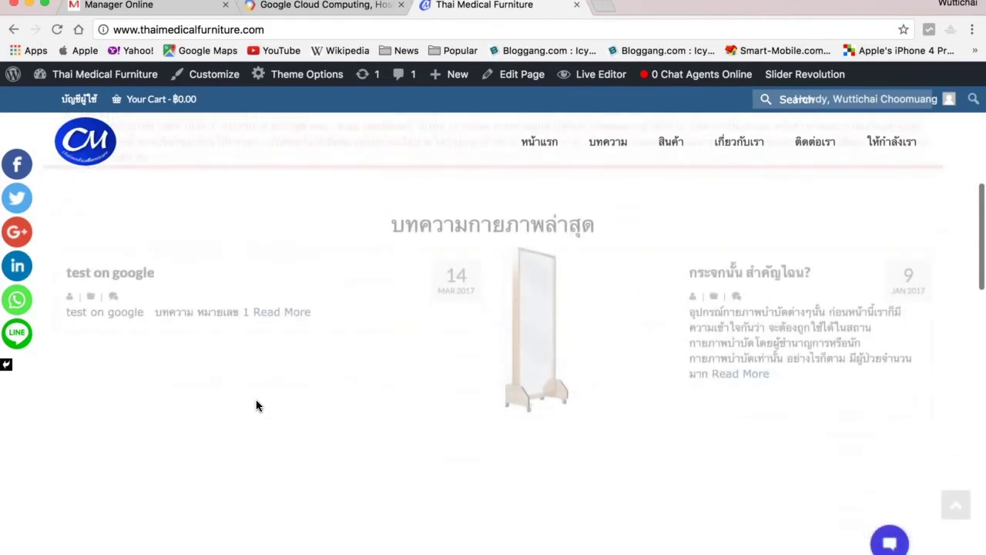
{"action": "scroll", "coordinate": [258, 407], "scroll_direction": "up", "scroll_amount": 3}
{"action": "scroll", "coordinate": [258, 407], "scroll_direction": "up", "scroll_amount": 4}
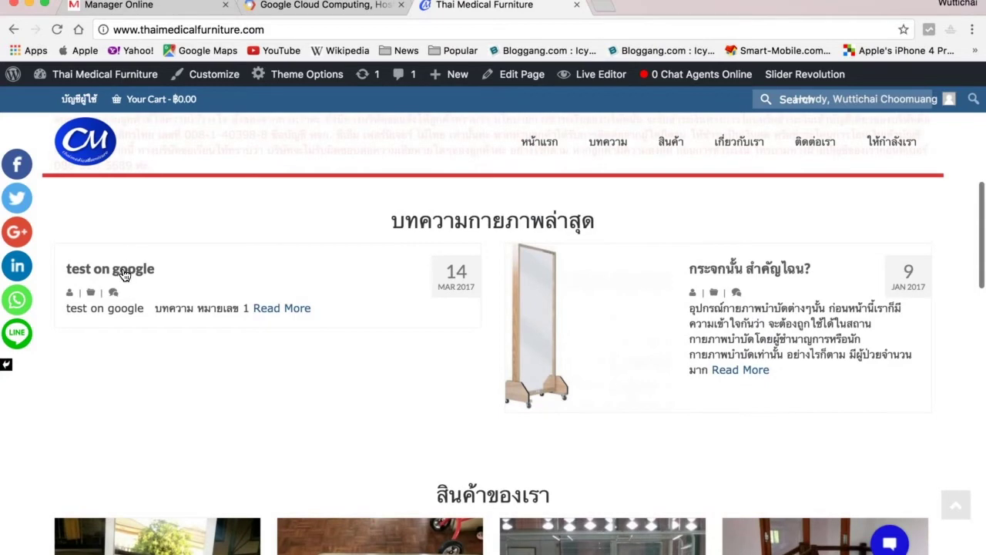
{"action": "left_click", "coordinate": [124, 272]}
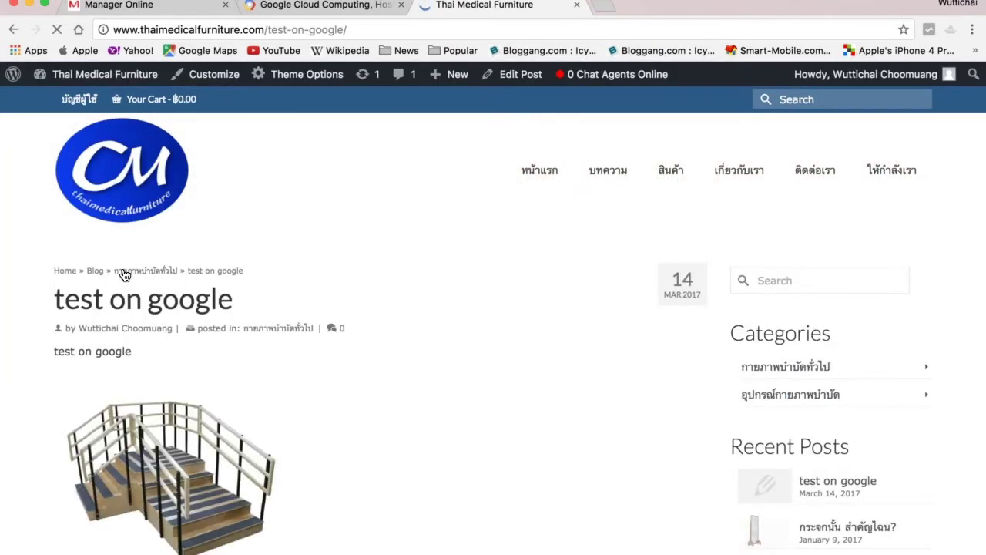
{"action": "scroll", "coordinate": [272, 327], "scroll_direction": "down", "scroll_amount": 3}
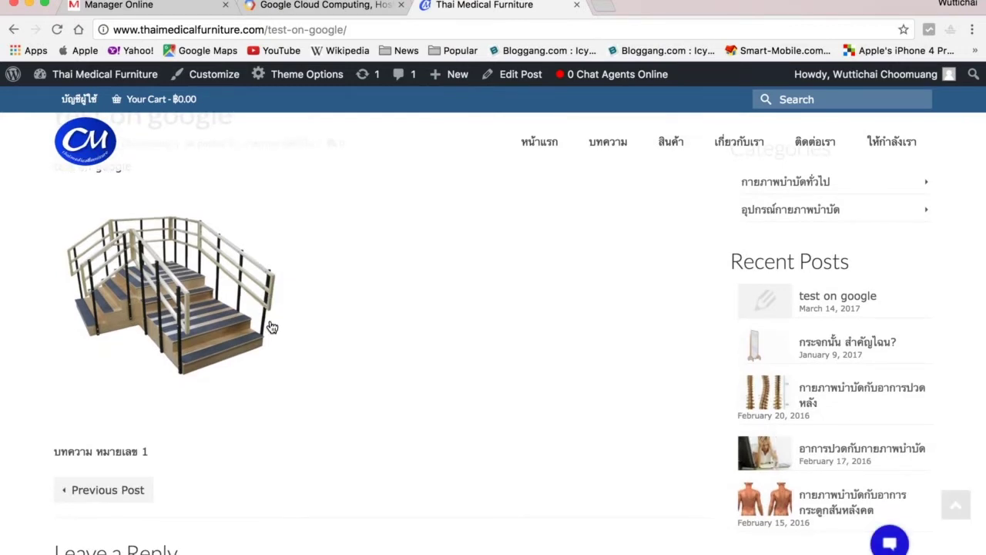
{"action": "scroll", "coordinate": [271, 327], "scroll_direction": "up", "scroll_amount": 4}
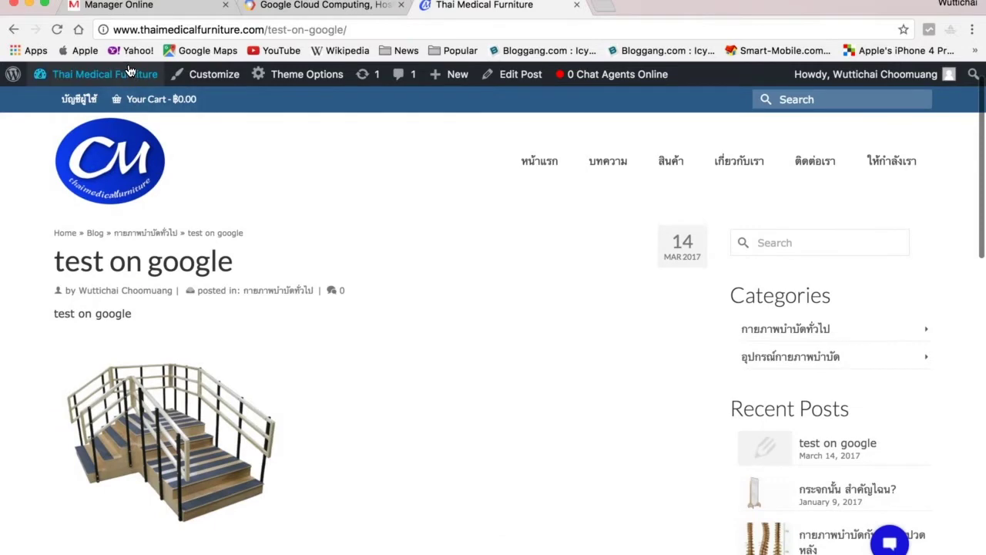
Return to All Posts in the admin and open 'test on google' for editing.
{"action": "mouse_move", "coordinate": [123, 81]}
{"action": "left_click", "coordinate": [59, 108]}
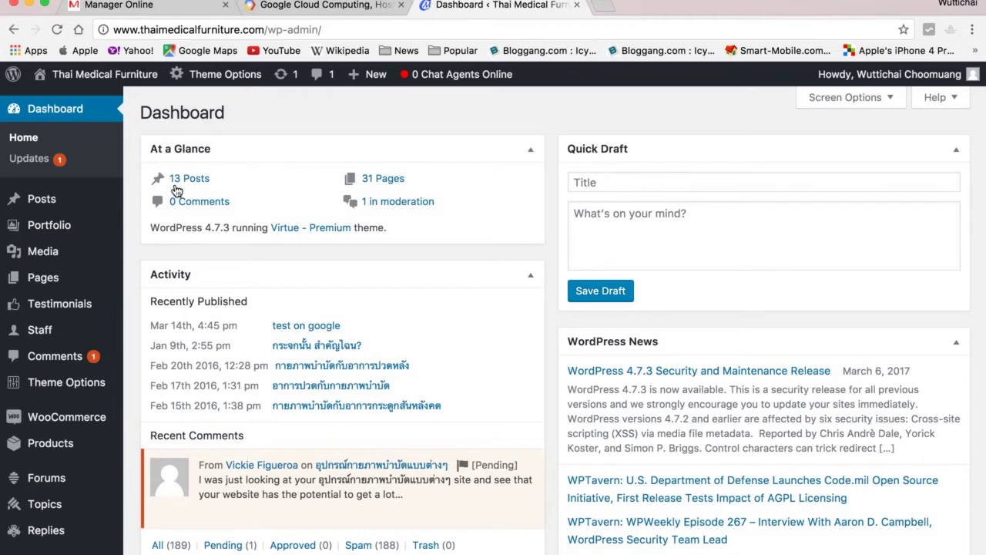
{"action": "mouse_move", "coordinate": [43, 201]}
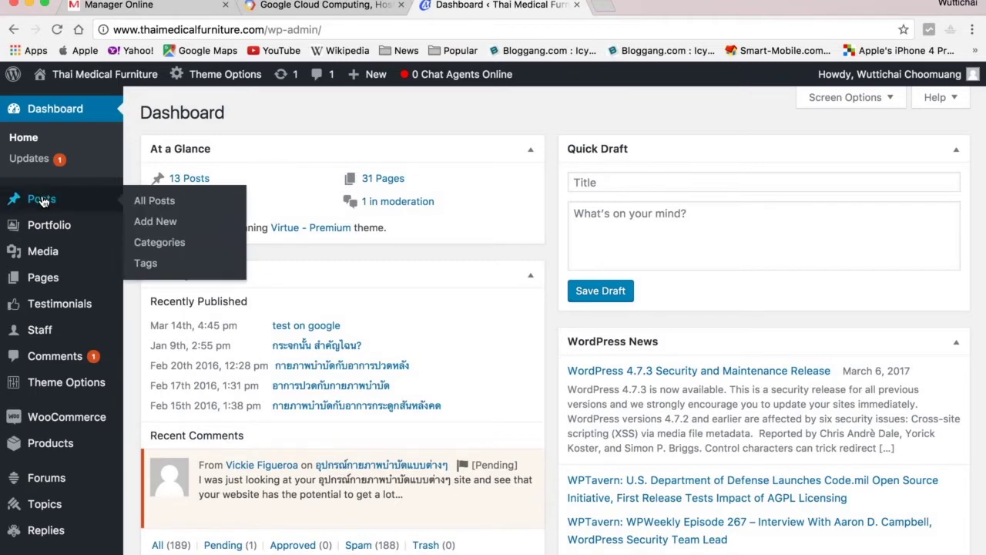
{"action": "left_click", "coordinate": [145, 203]}
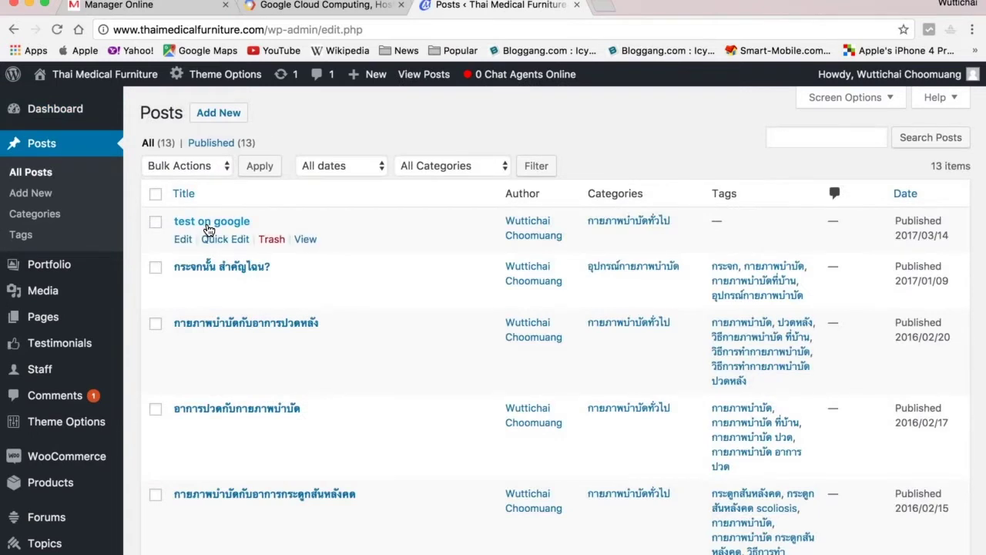
{"action": "left_click", "coordinate": [208, 225]}
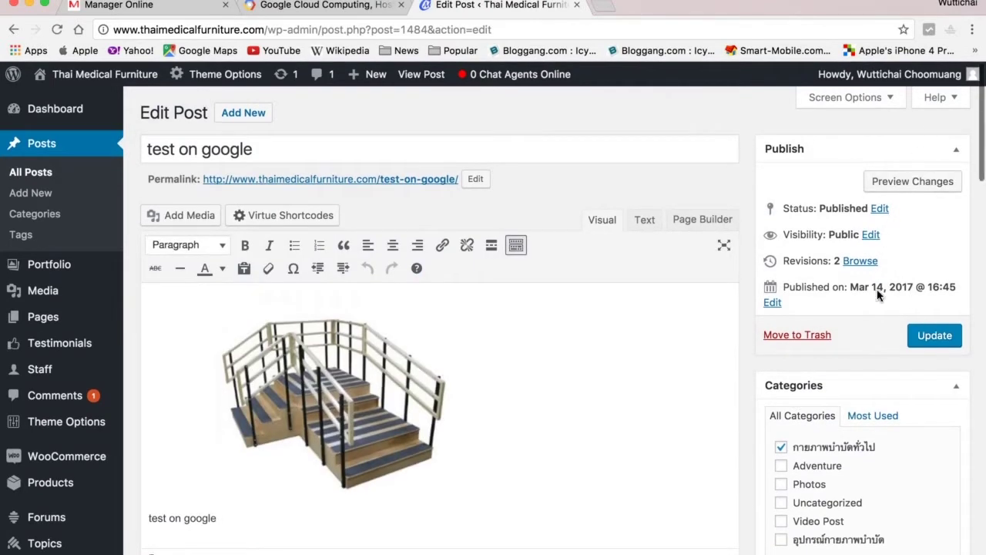
Change the post status to Draft and update the post.
{"action": "left_click", "coordinate": [878, 209]}
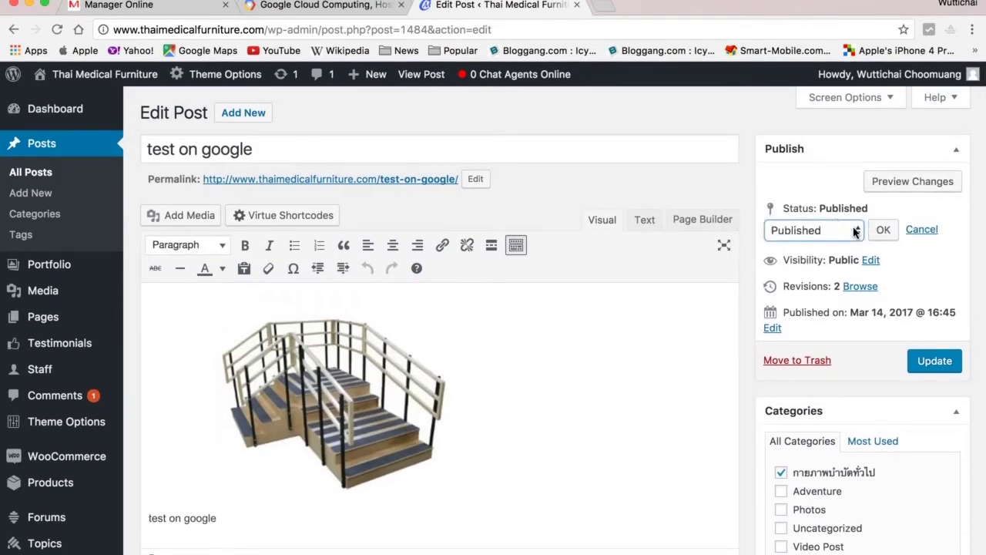
{"action": "left_click", "coordinate": [855, 233]}
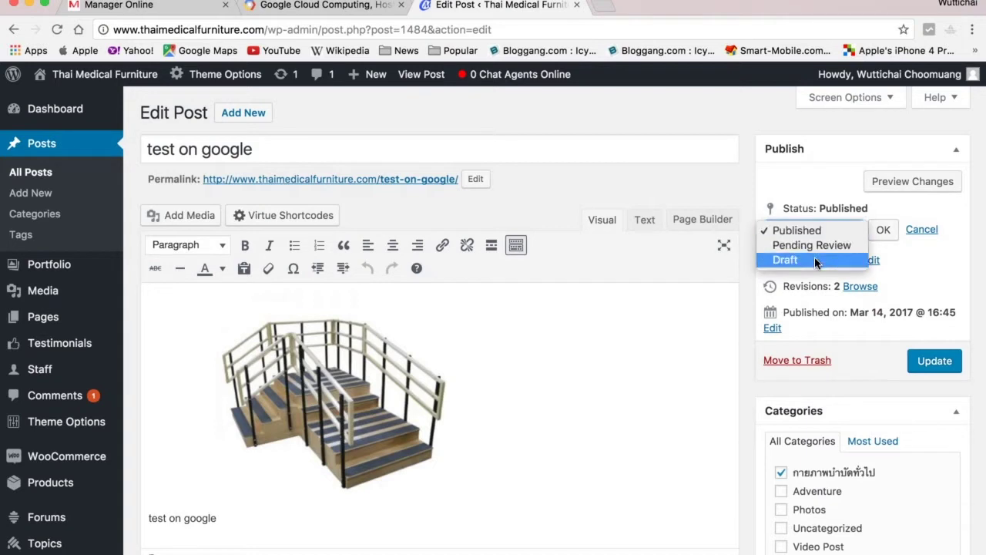
{"action": "left_click", "coordinate": [786, 260]}
{"action": "left_click", "coordinate": [883, 231]}
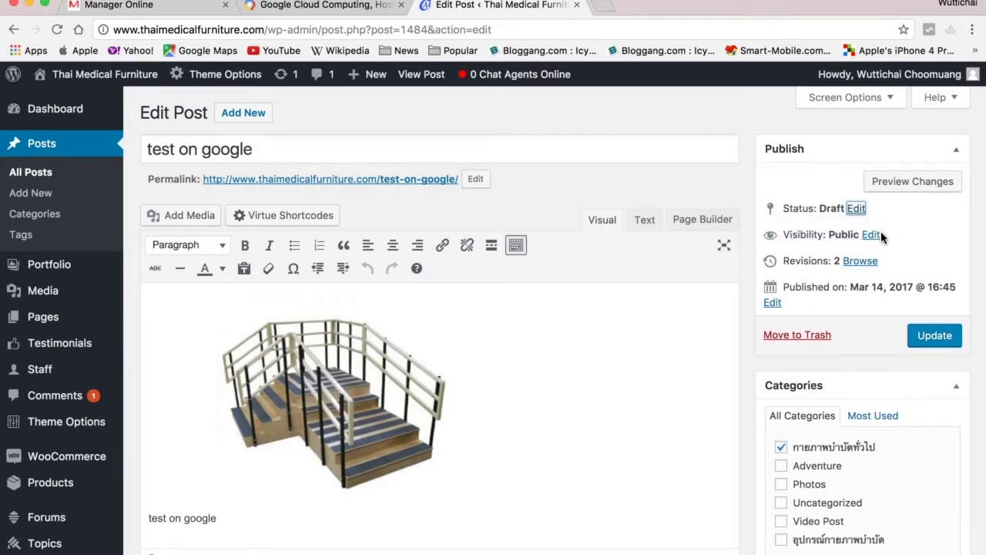
{"action": "left_click", "coordinate": [945, 336]}
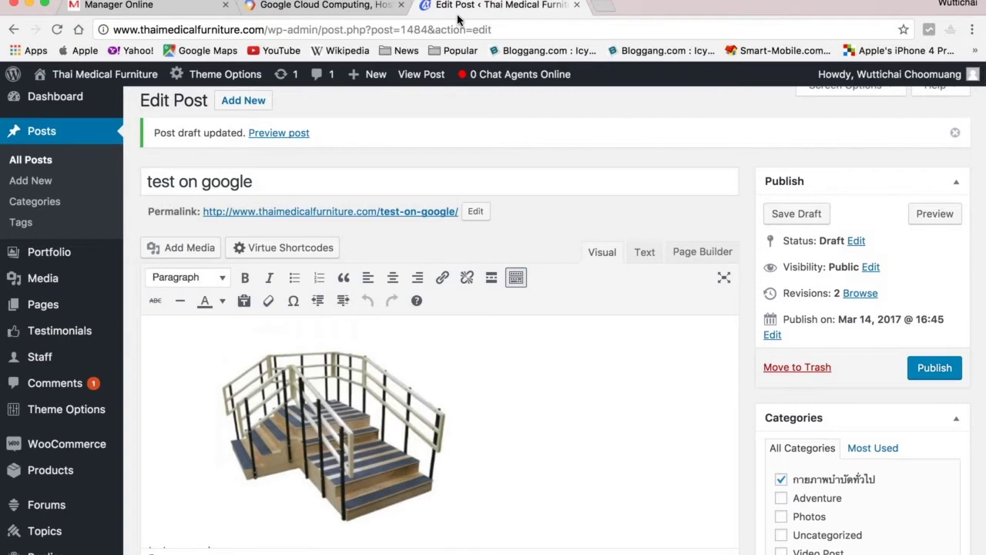
{"action": "left_click", "coordinate": [319, 7]}
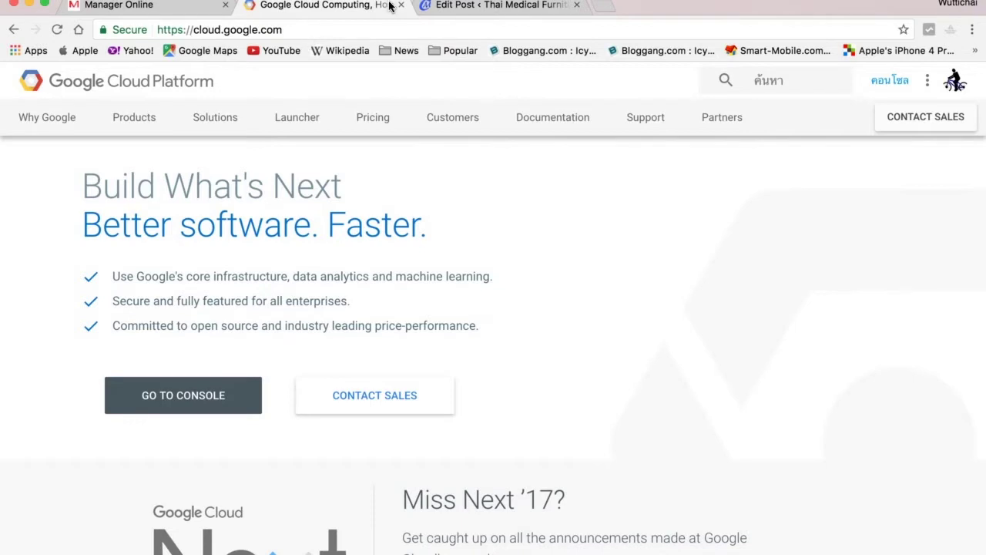
Switch to the other Google account and open the Cloud console.
{"action": "left_click", "coordinate": [956, 83]}
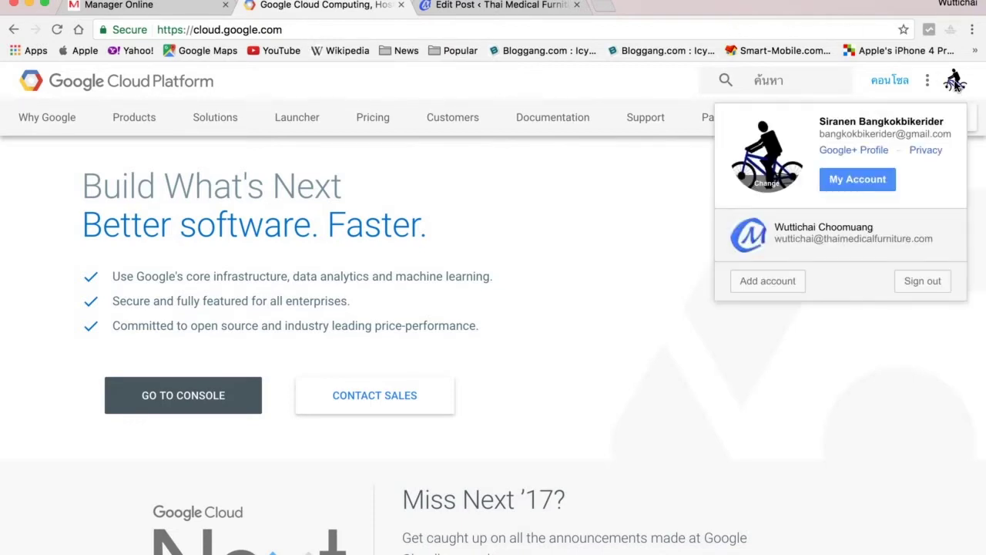
{"action": "left_click", "coordinate": [798, 236]}
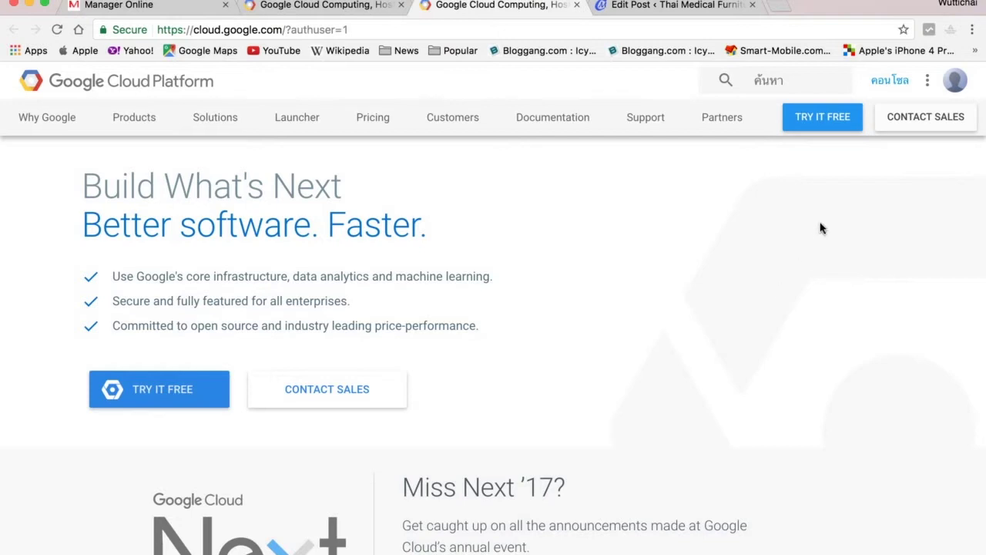
{"action": "left_click", "coordinate": [891, 81]}
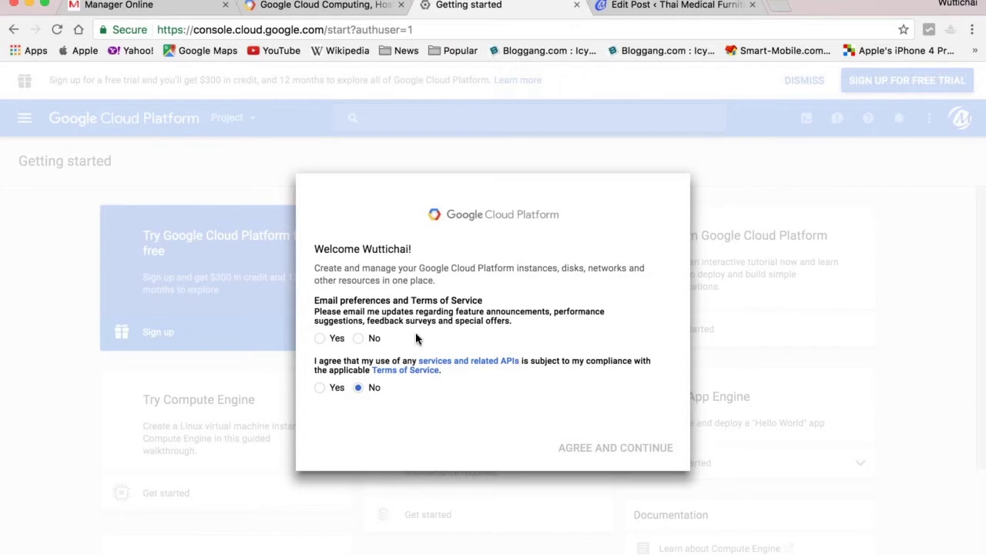
Answer Yes to email updates and the Terms of Service, then agree and continue.
{"action": "left_click", "coordinate": [322, 339]}
{"action": "left_click", "coordinate": [325, 393]}
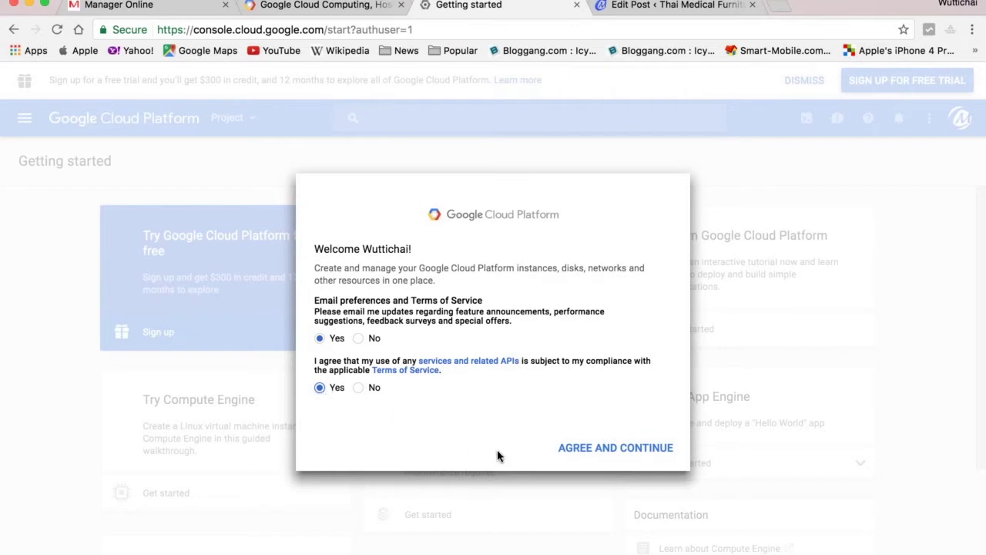
{"action": "left_click", "coordinate": [584, 450]}
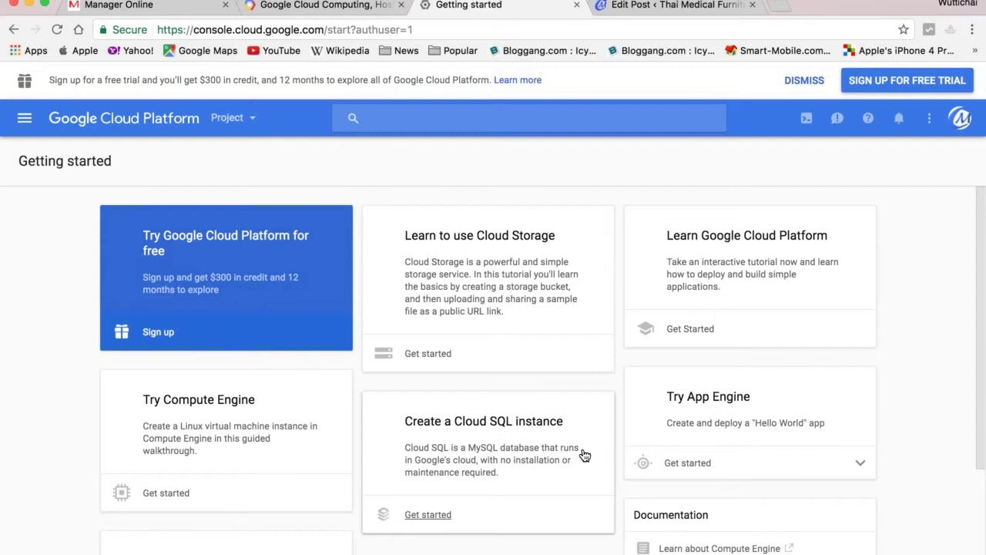
Start the free trial sign-up and choose Thailand as the country.
{"action": "left_click", "coordinate": [915, 89]}
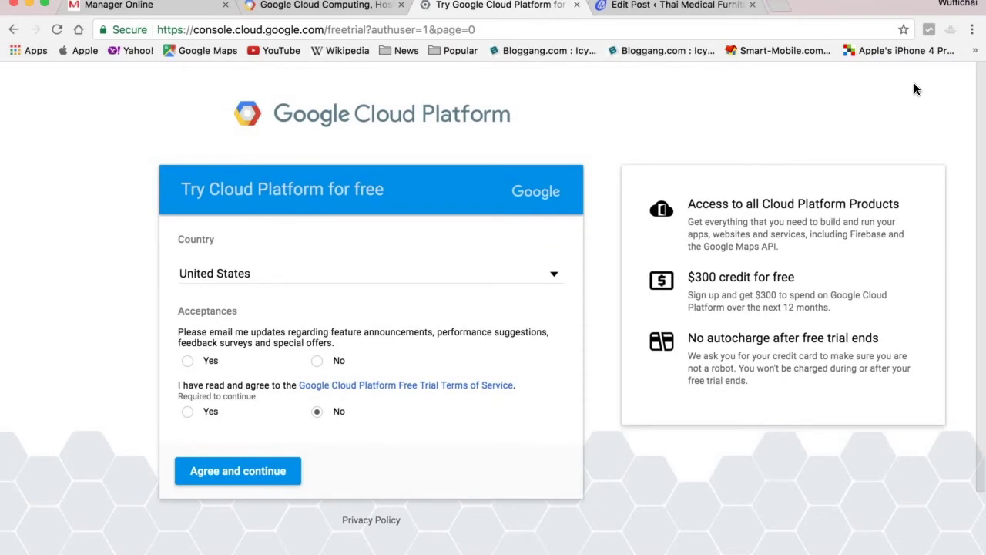
{"action": "left_click", "coordinate": [555, 278]}
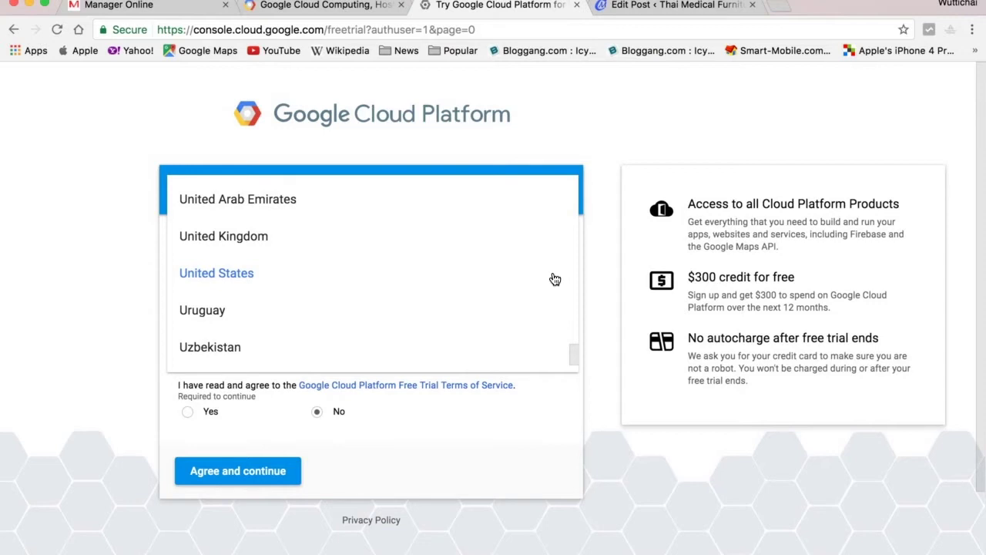
{"action": "scroll", "coordinate": [367, 317], "scroll_direction": "up", "scroll_amount": 5}
{"action": "scroll", "coordinate": [366, 317], "scroll_direction": "up", "scroll_amount": 5}
{"action": "scroll", "coordinate": [367, 317], "scroll_direction": "down", "scroll_amount": 5}
{"action": "scroll", "coordinate": [367, 317], "scroll_direction": "down", "scroll_amount": 1}
{"action": "scroll", "coordinate": [367, 317], "scroll_direction": "up", "scroll_amount": 6}
{"action": "scroll", "coordinate": [367, 316], "scroll_direction": "up", "scroll_amount": 2}
{"action": "left_click", "coordinate": [254, 262]}
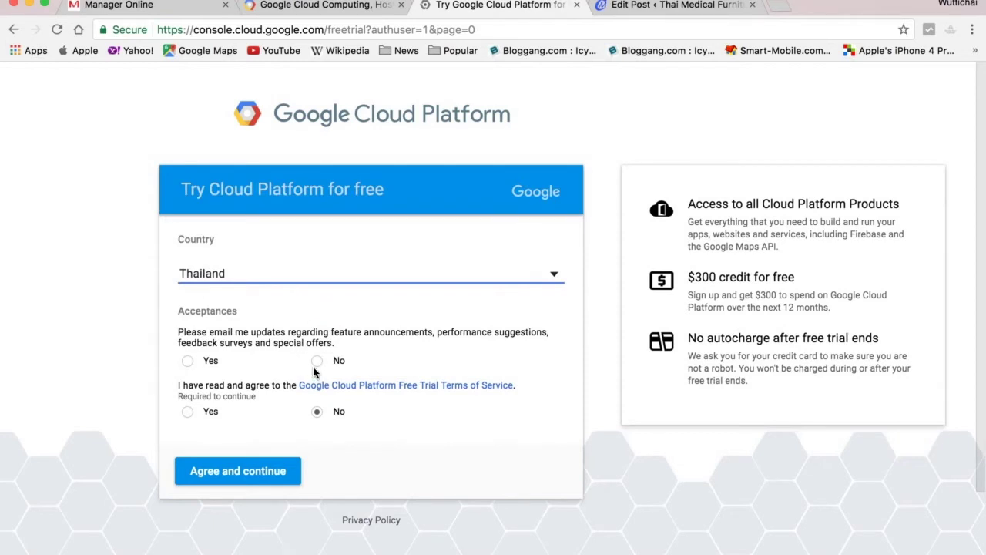
Opt in to email updates, accept the free trial terms and continue.
{"action": "left_click", "coordinate": [187, 363]}
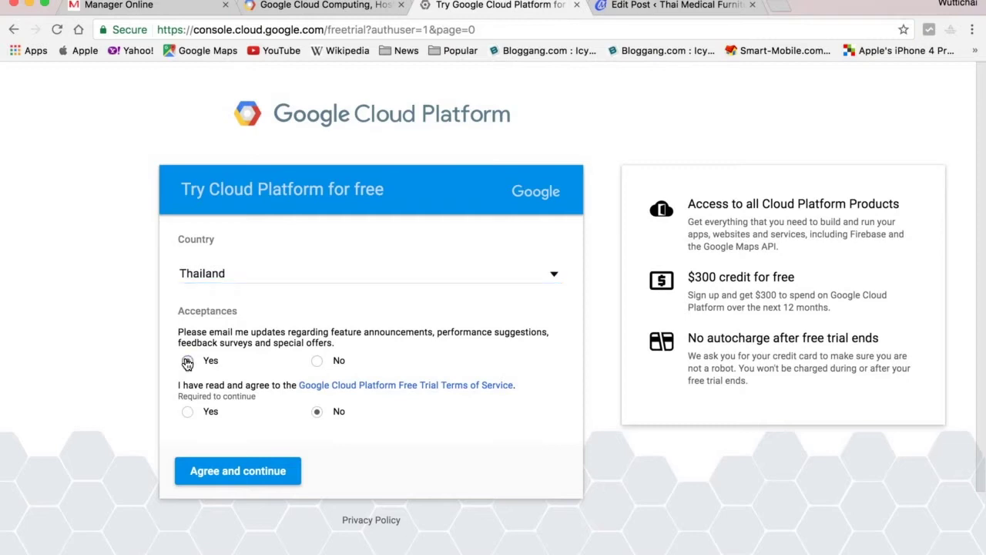
{"action": "left_click", "coordinate": [262, 471]}
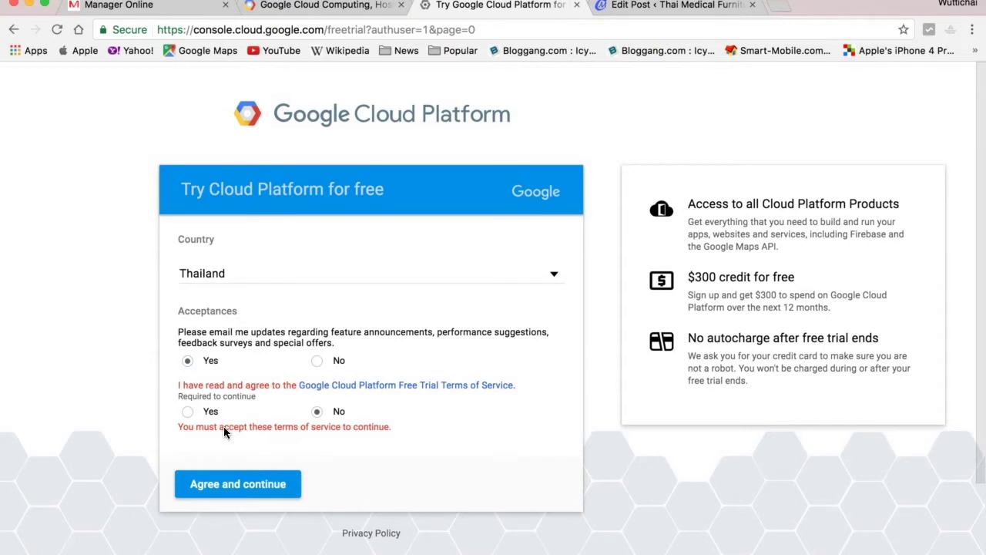
{"action": "left_click", "coordinate": [192, 414]}
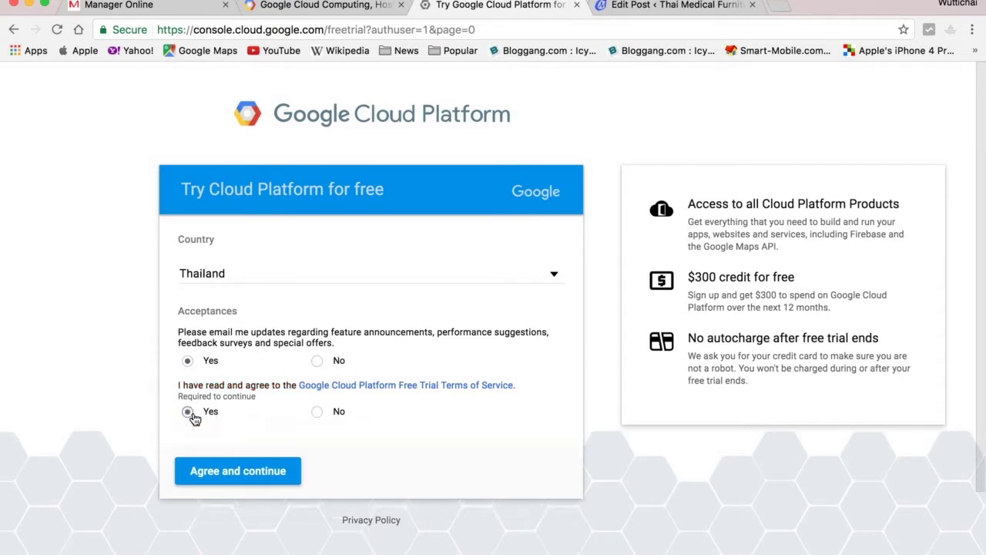
{"action": "left_click", "coordinate": [254, 478]}
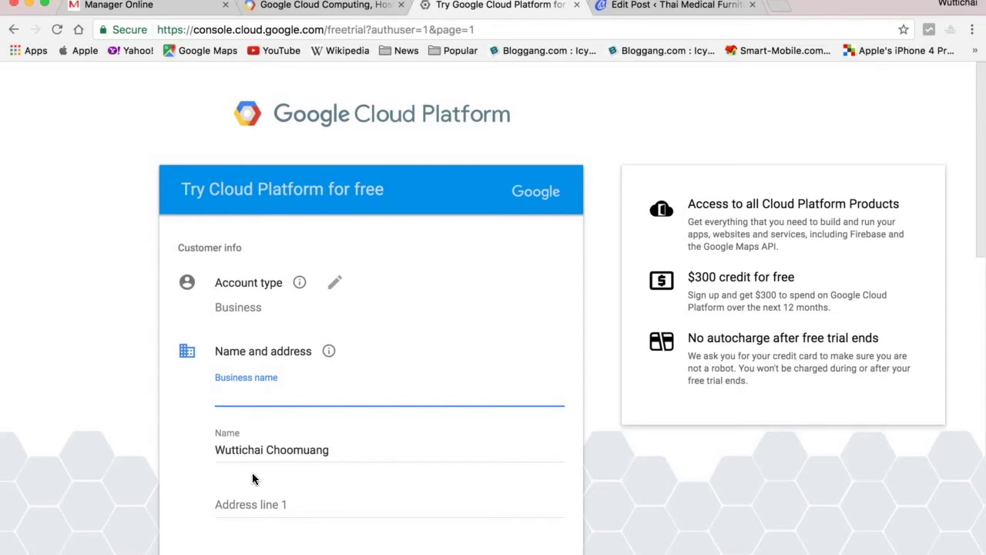
Enter 'Thaimedicalfurniture' as the business name.
{"action": "type", "text": "Thaimedicalfurniture"}
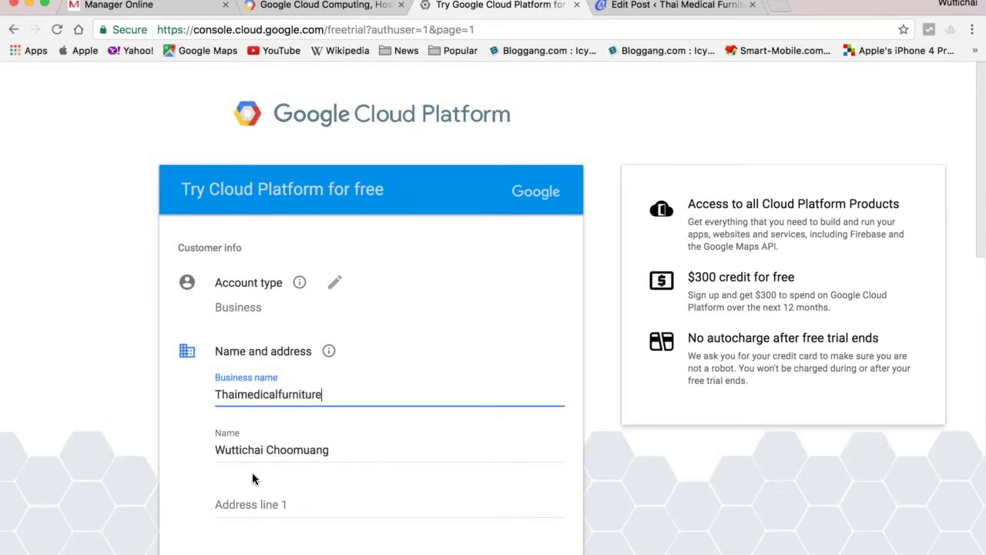
{"action": "scroll", "coordinate": [388, 474], "scroll_direction": "down", "scroll_amount": 3}
{"action": "scroll", "coordinate": [388, 475], "scroll_direction": "down", "scroll_amount": 1}
{"action": "scroll", "coordinate": [389, 474], "scroll_direction": "up", "scroll_amount": 1}
{"action": "scroll", "coordinate": [390, 474], "scroll_direction": "down", "scroll_amount": 3}
{"action": "scroll", "coordinate": [389, 478], "scroll_direction": "down", "scroll_amount": 8}
{"action": "scroll", "coordinate": [389, 475], "scroll_direction": "up", "scroll_amount": 1}
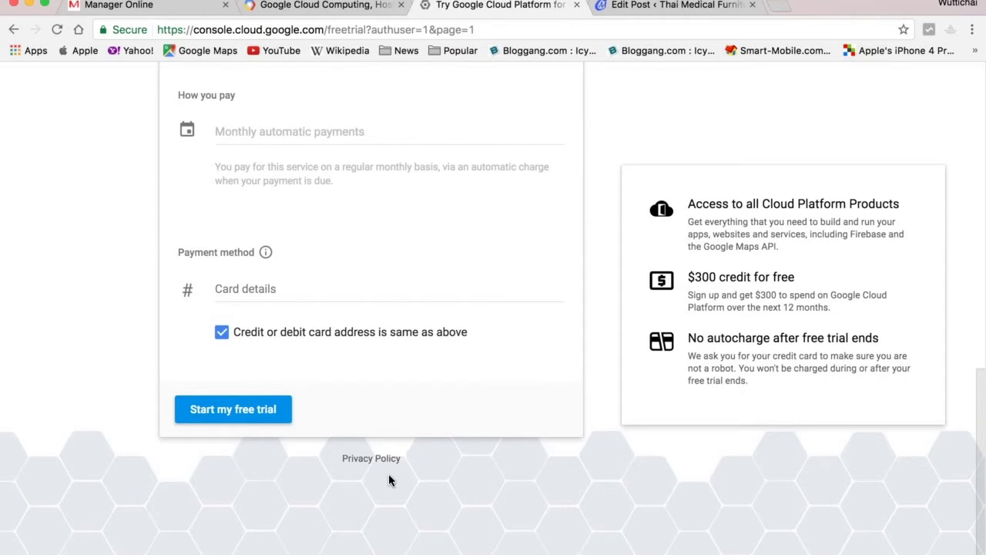
{"action": "scroll", "coordinate": [389, 476], "scroll_direction": "up", "scroll_amount": 4}
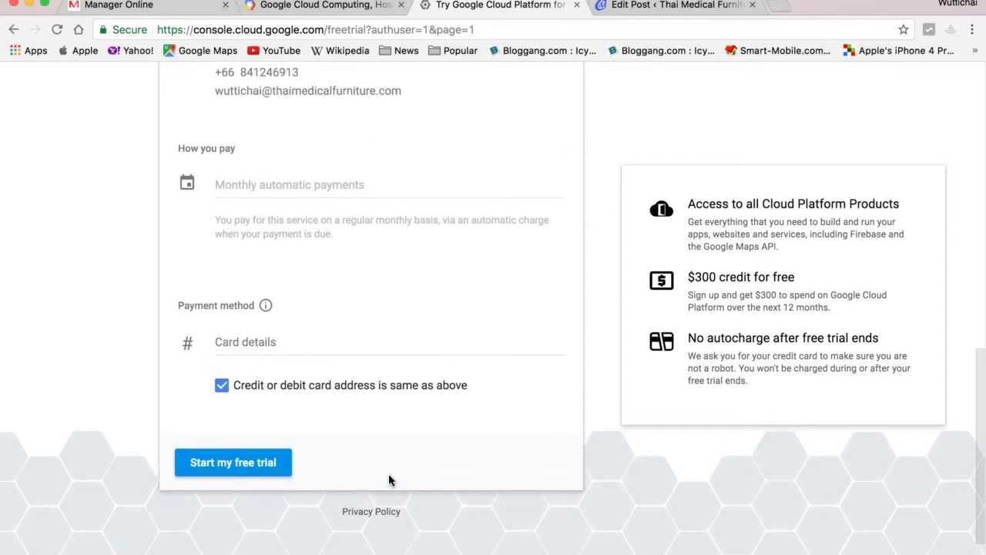
{"action": "scroll", "coordinate": [389, 478], "scroll_direction": "up", "scroll_amount": 6}
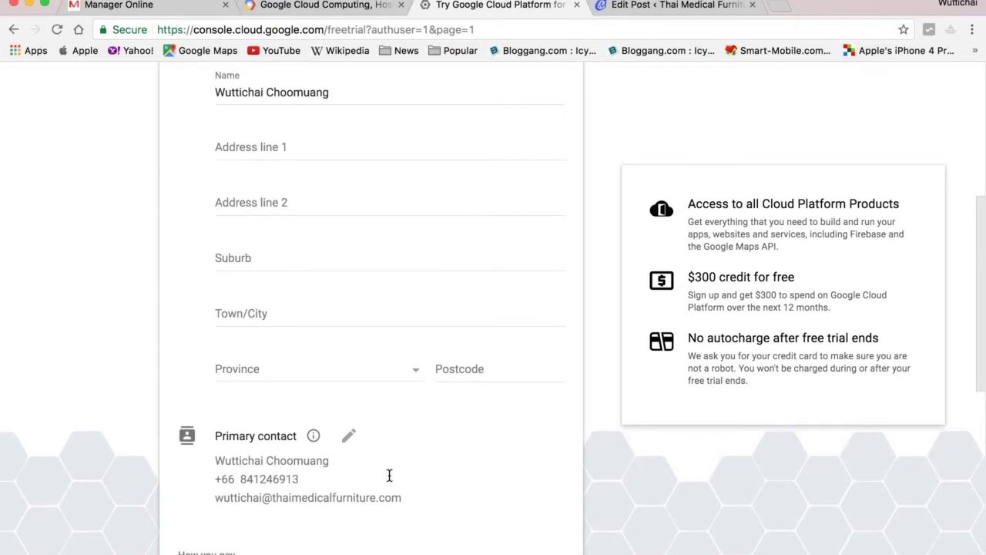
{"action": "scroll", "coordinate": [389, 476], "scroll_direction": "up", "scroll_amount": 3}
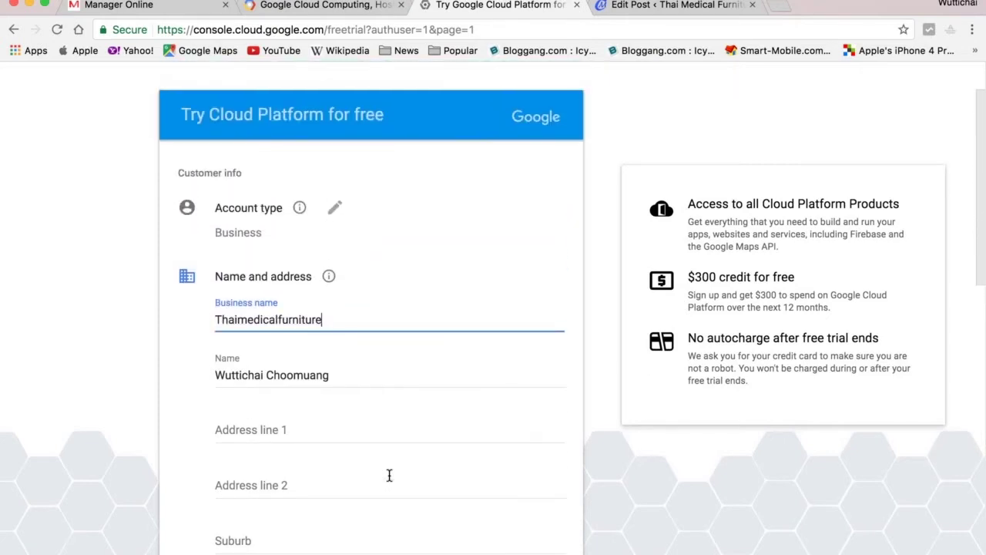
{"action": "scroll", "coordinate": [389, 475], "scroll_direction": "down", "scroll_amount": 2}
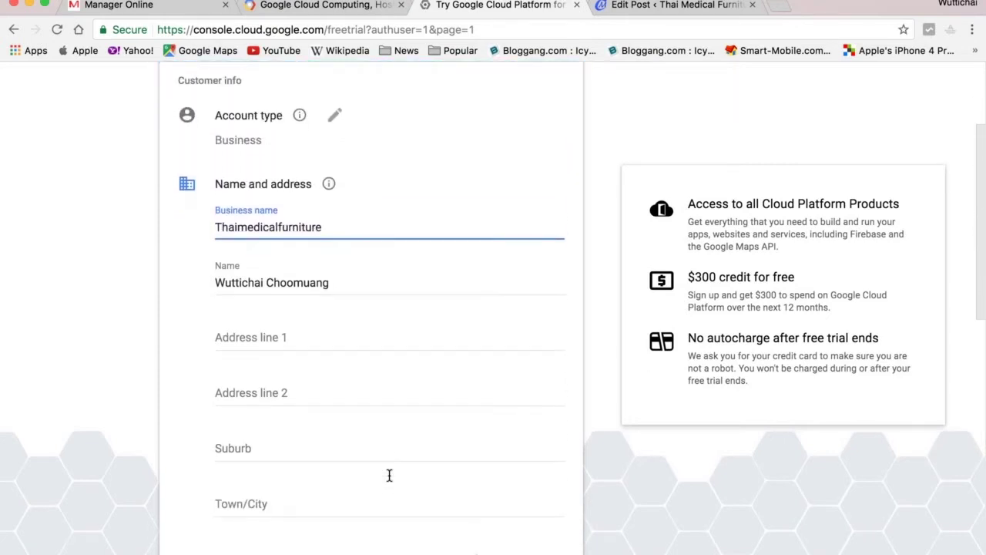
{"action": "scroll", "coordinate": [390, 480], "scroll_direction": "down", "scroll_amount": 4}
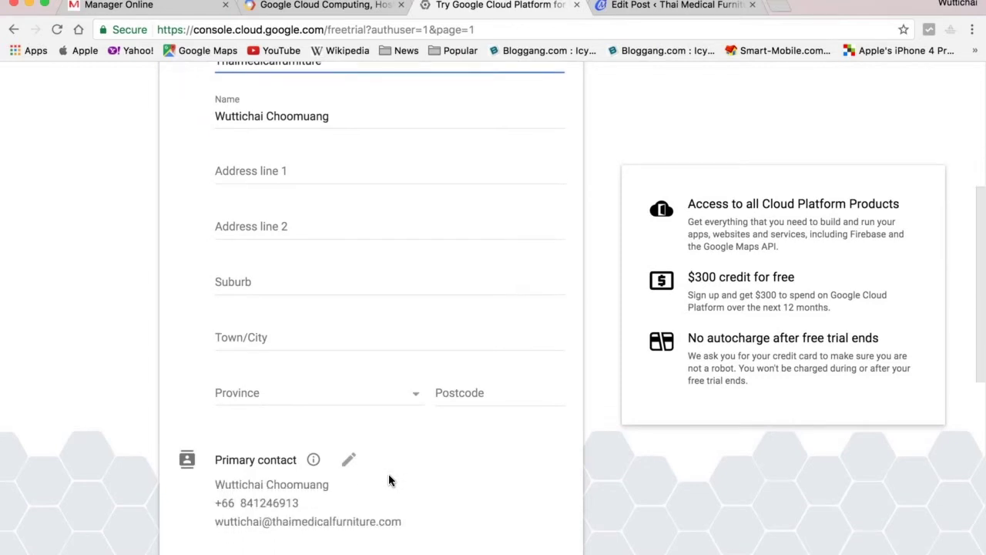
{"action": "scroll", "coordinate": [389, 480], "scroll_direction": "up", "scroll_amount": 3}
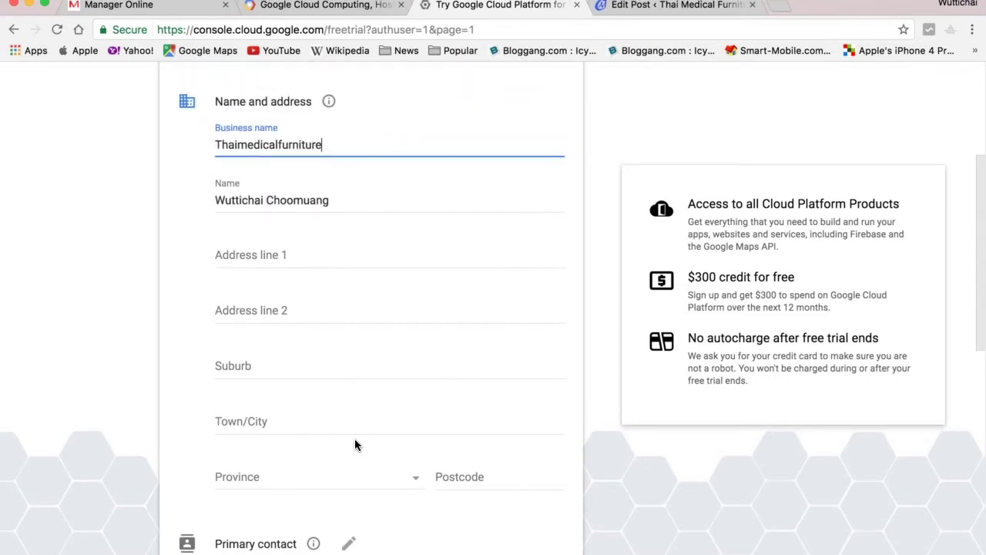
Fill in the street address in Address line 1 and Address line 2.
{"action": "left_click", "coordinate": [283, 259]}
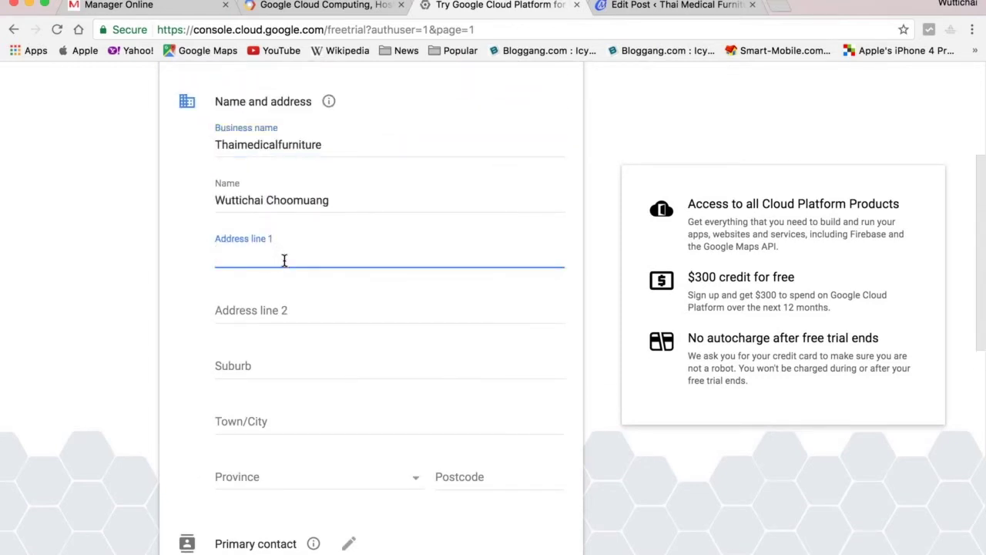
{"action": "type", "text": "า"}
{"action": "key", "text": "BackSpace"}
{"action": "key", "text": "BackSpace"}
{"action": "key", "text": "Tab"}
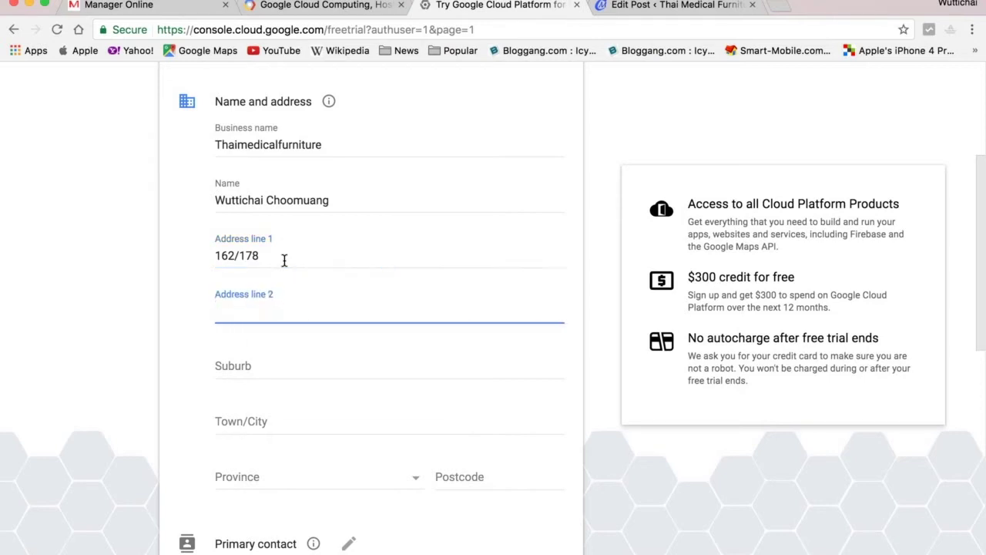
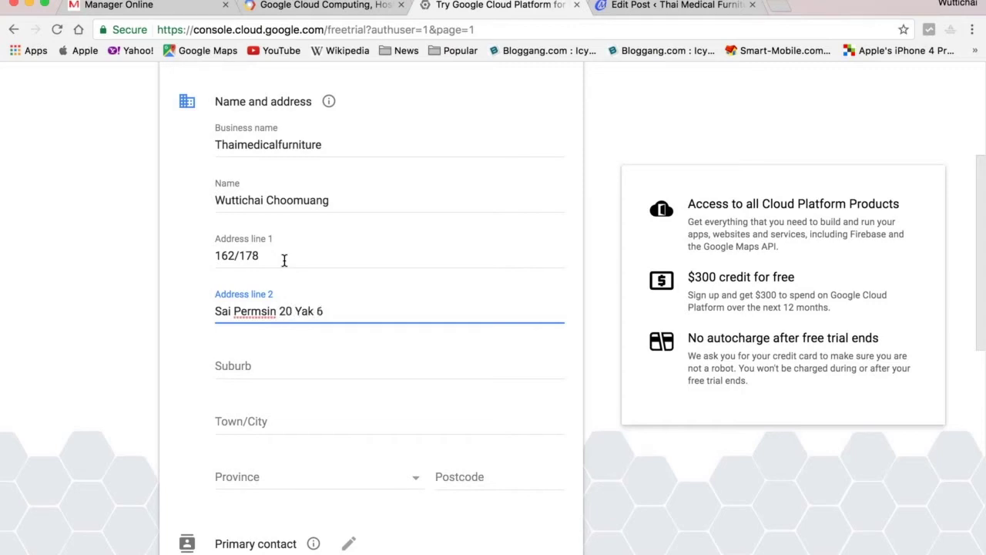
{"action": "key", "text": "Tab"}
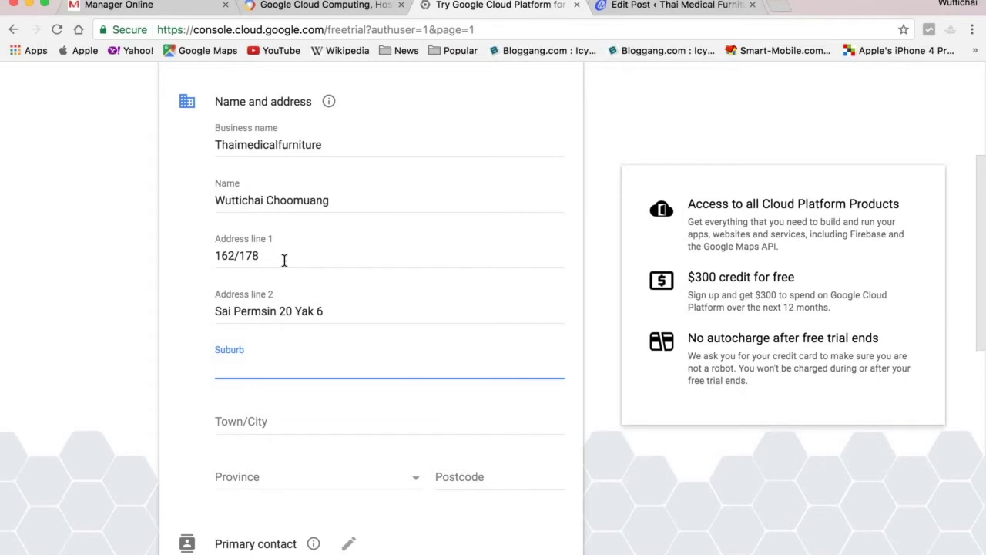
{"action": "left_click", "coordinate": [355, 306]}
{"action": "type", "text": ", Khlo"}
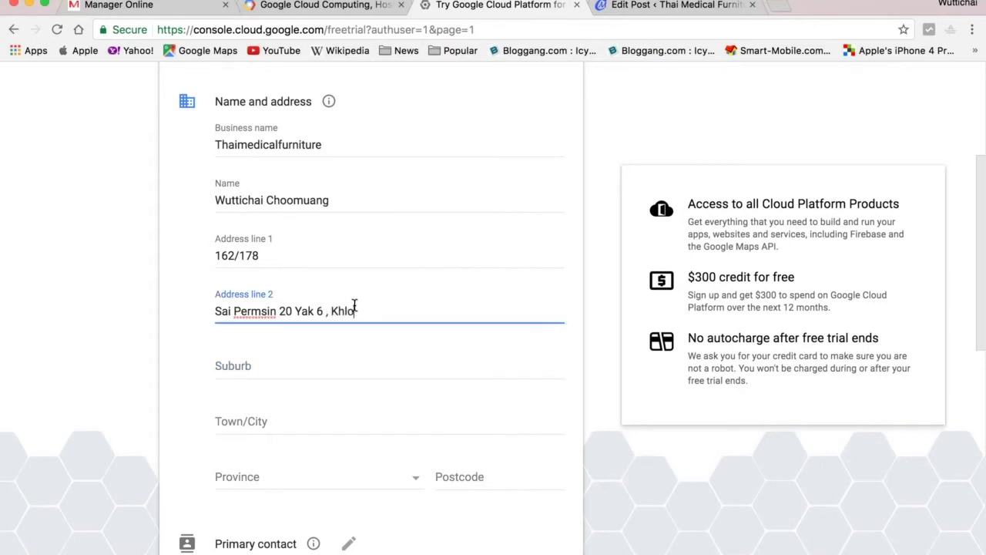
{"action": "type", "text": "ng Thanon,"}
{"action": "key", "text": "Tab"}
{"action": "type", "text": "S"}
{"action": "key", "text": "BackSpace"}
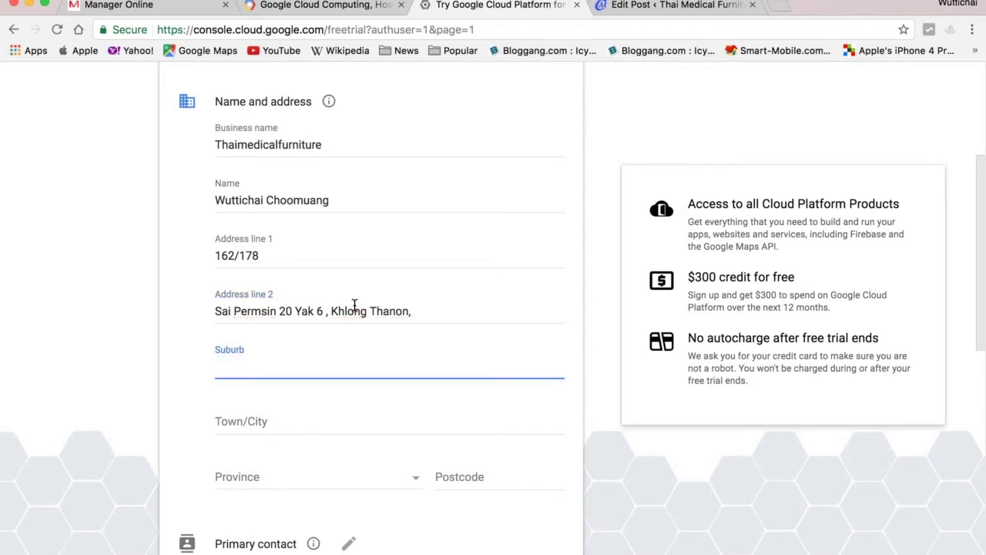
{"action": "left_click", "coordinate": [423, 319]}
{"action": "key", "text": "BackSpace"}
{"action": "key", "text": "BackSpace"}
{"action": "key", "text": "BackSpace"}
{"action": "key", "text": "BackSpace"}
{"action": "key", "text": "BackSpace"}
{"action": "key", "text": "BackSpace"}
{"action": "key", "text": "BackSpace"}
{"action": "key", "text": "BackSpace"}
{"action": "key", "text": "BackSpace"}
{"action": "key", "text": "BackSpace"}
{"action": "key", "text": "BackSpace"}
{"action": "key", "text": "BackSpace"}
{"action": "key", "text": "BackSpace"}
{"action": "key", "text": "BackSpace"}
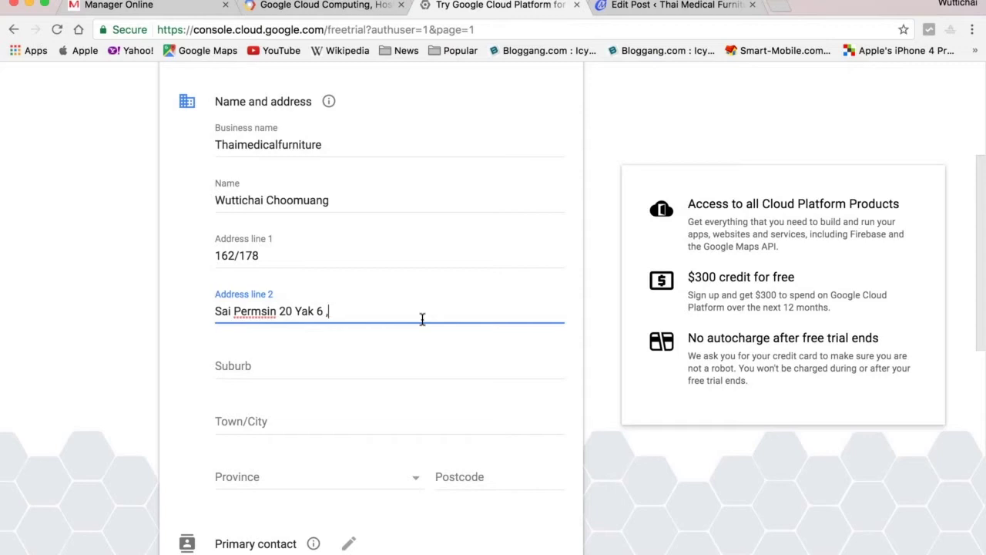
{"action": "key", "text": "BackSpace"}
Enter the suburb and town/city, choose the province, and enter the postcode.
{"action": "left_click", "coordinate": [335, 372]}
{"action": "type", "text": "Sai"}
{"action": "type", "text": "mai"}
{"action": "key", "text": "BackSpace"}
{"action": "key", "text": "BackSpace"}
{"action": "key", "text": "BackSpace"}
{"action": "key", "text": "BackSpace"}
{"action": "key", "text": "BackSpace"}
{"action": "key", "text": "BackSpace"}
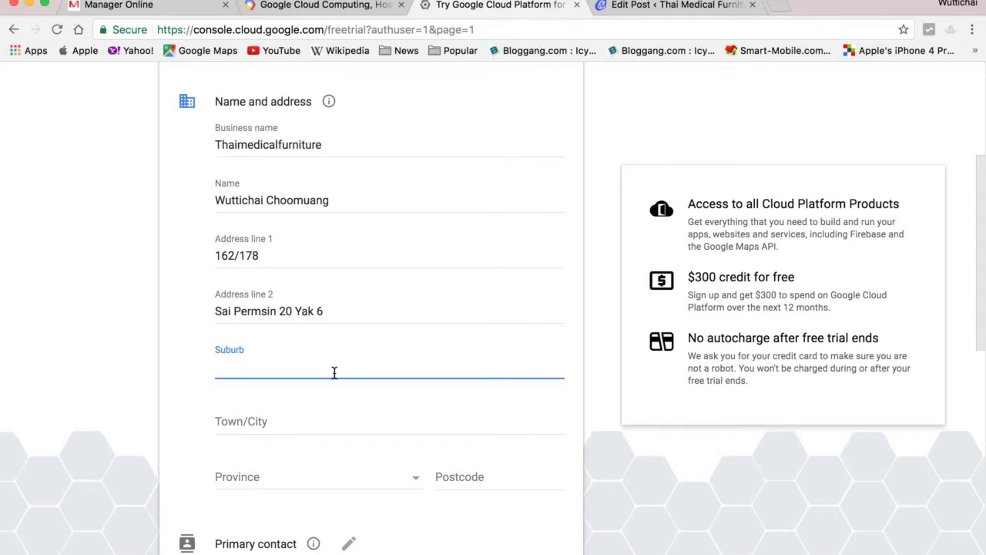
{"action": "type", "text": "Khlogn"}
{"action": "key", "text": "BackSpace"}
{"action": "key", "text": "BackSpace"}
{"action": "key", "text": "BackSpace"}
{"action": "type", "text": "ng Ta"}
{"action": "key", "text": "BackSpace"}
{"action": "type", "text": "hanon"}
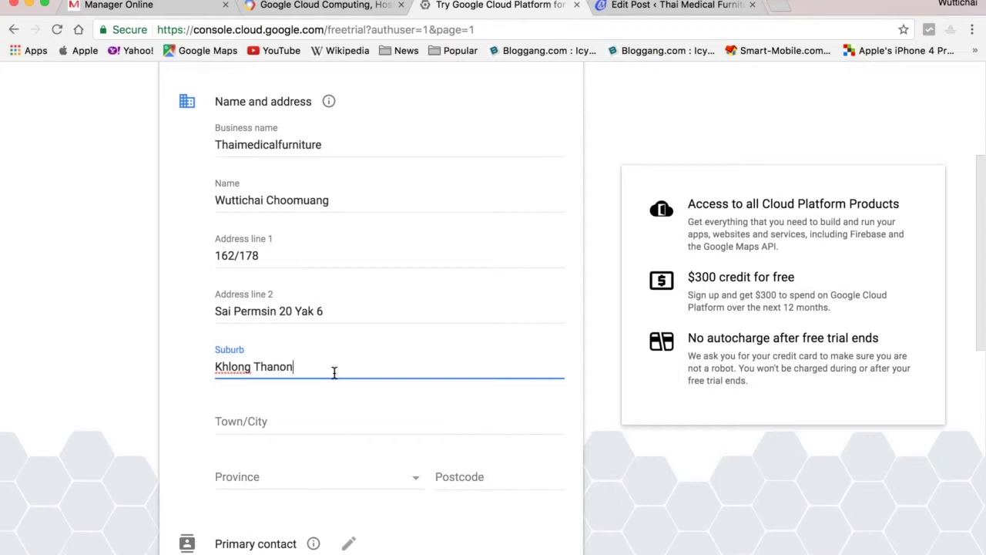
{"action": "key", "text": "Tab"}
{"action": "type", "text": "S"}
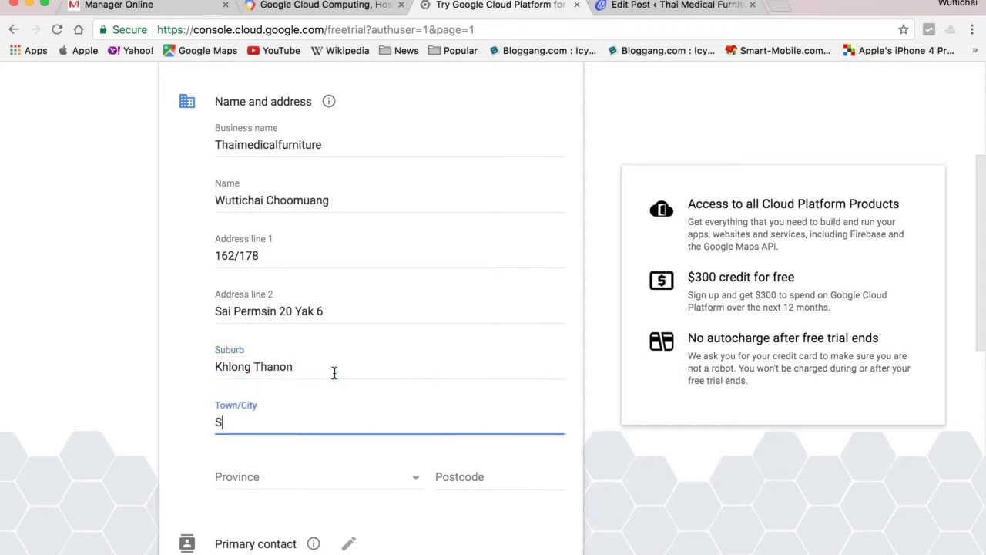
{"action": "type", "text": "aimai"}
{"action": "key", "text": "Tab"}
{"action": "key", "text": "b"}
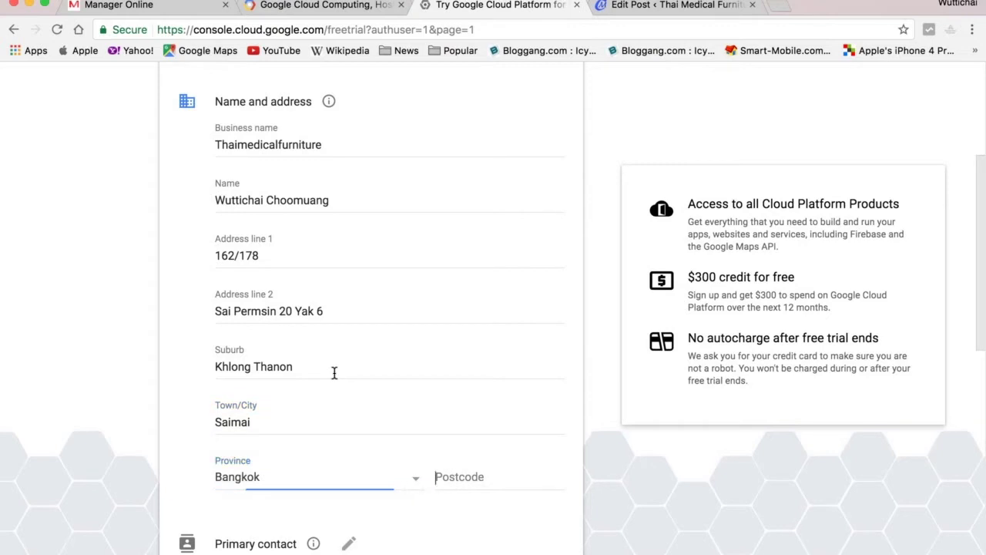
{"action": "key", "text": "Tab"}
{"action": "type", "text": "10220"}
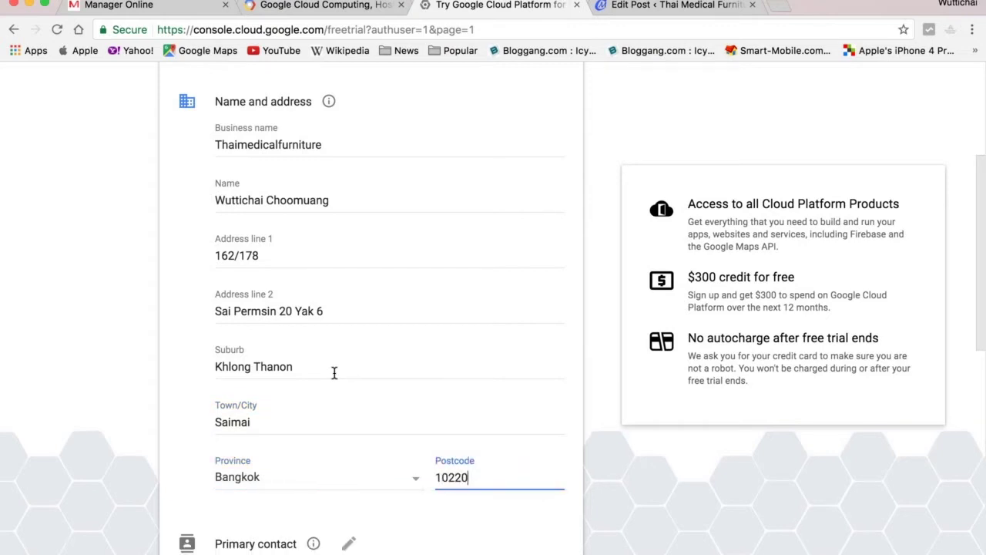
Open the card details fields in the free-trial sign-up form and fill in the payment section.
{"action": "scroll", "coordinate": [326, 467], "scroll_direction": "down", "scroll_amount": 3}
{"action": "scroll", "coordinate": [326, 467], "scroll_direction": "down", "scroll_amount": 2}
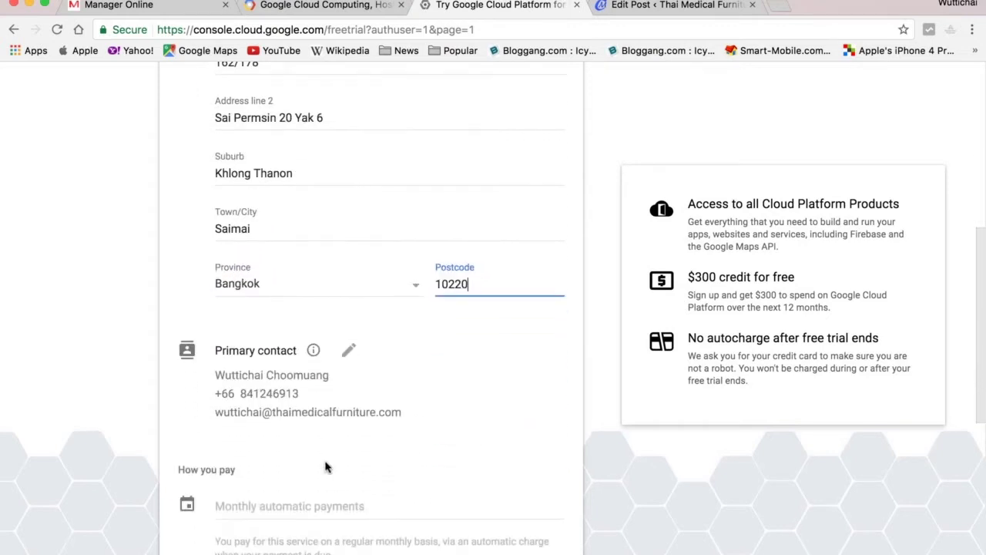
{"action": "scroll", "coordinate": [329, 466], "scroll_direction": "down", "scroll_amount": 2}
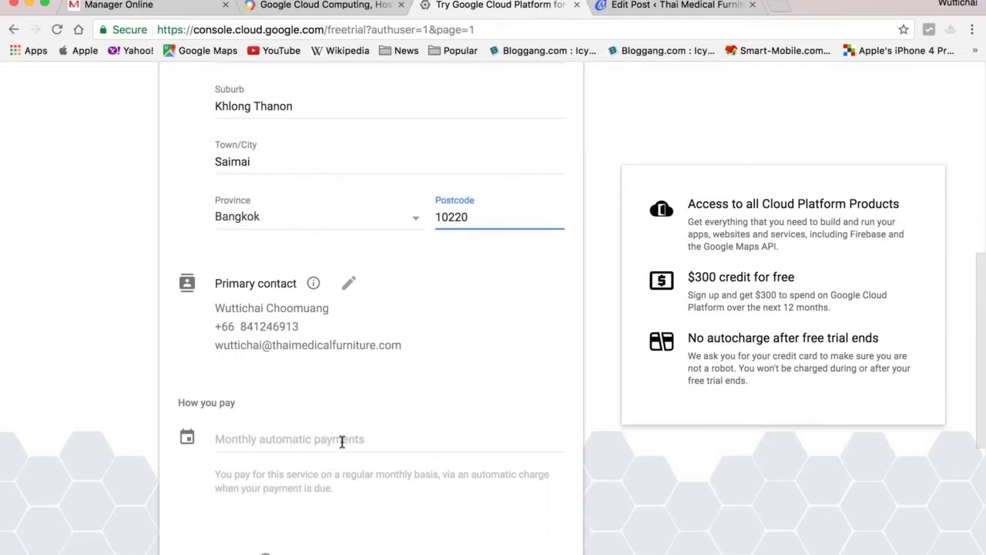
{"action": "scroll", "coordinate": [335, 443], "scroll_direction": "down", "scroll_amount": 6}
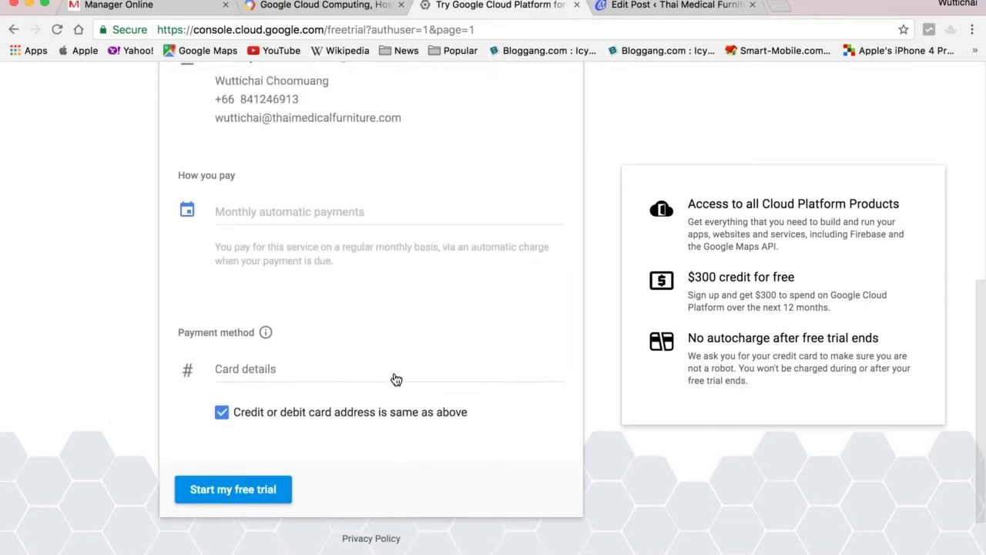
{"action": "left_click", "coordinate": [240, 378]}
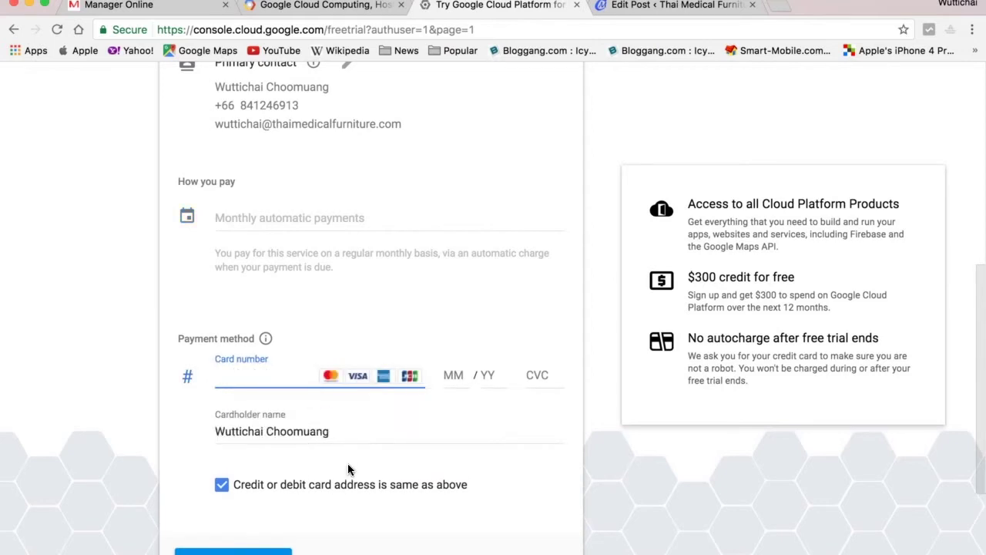
{"action": "scroll", "coordinate": [347, 463], "scroll_direction": "down", "scroll_amount": 1}
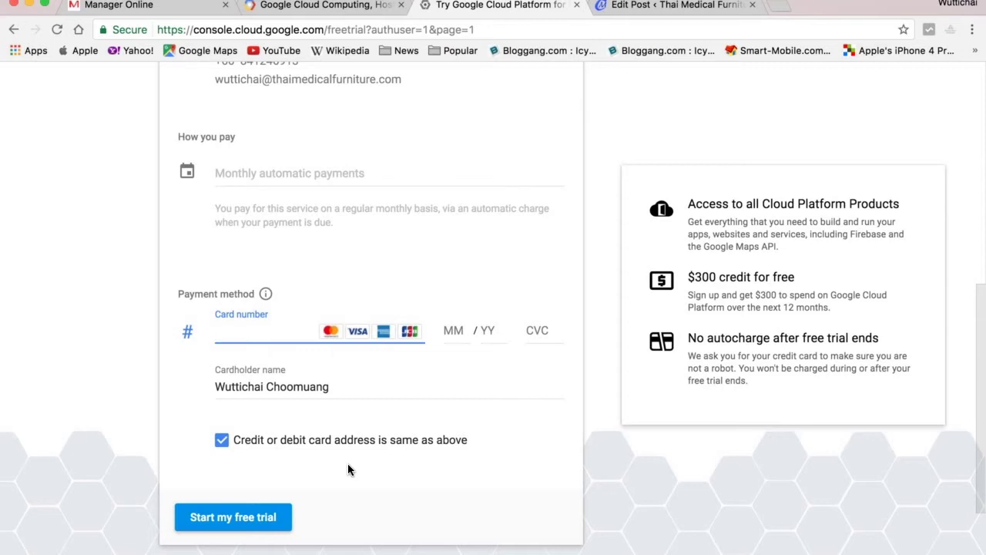
{"action": "scroll", "coordinate": [347, 466], "scroll_direction": "up", "scroll_amount": 1}
{"action": "scroll", "coordinate": [348, 463], "scroll_direction": "down", "scroll_amount": 1}
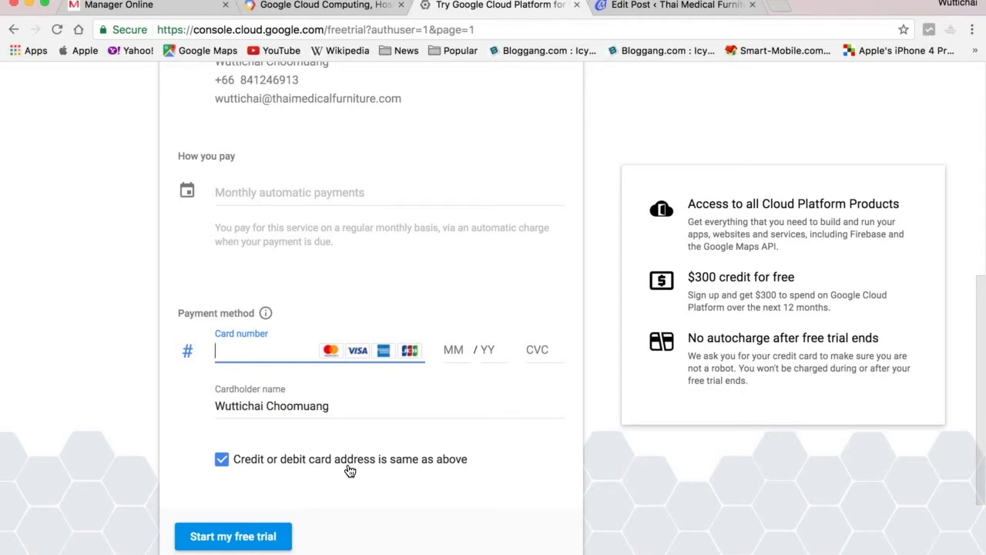
{"action": "scroll", "coordinate": [349, 471], "scroll_direction": "down", "scroll_amount": 3}
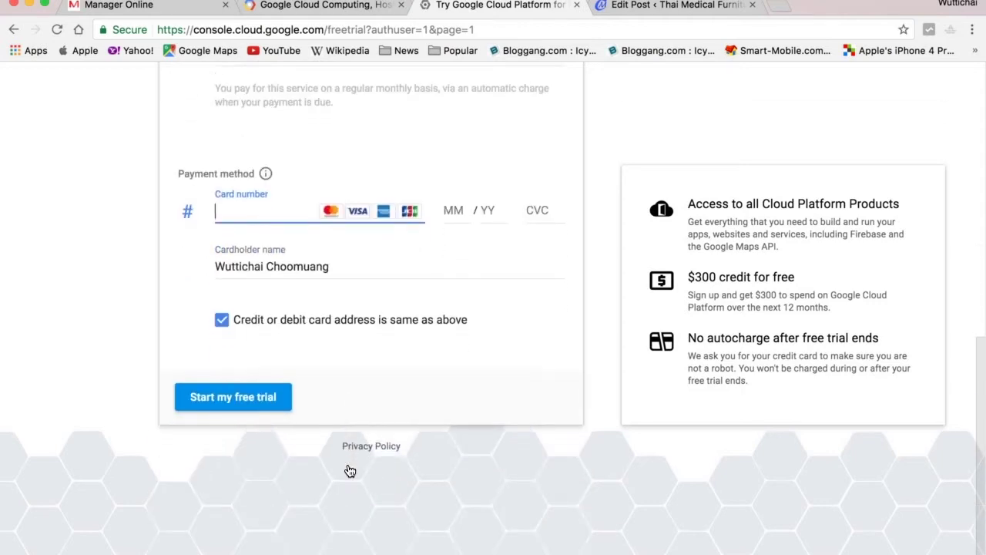
{"action": "scroll", "coordinate": [348, 466], "scroll_direction": "up", "scroll_amount": 2}
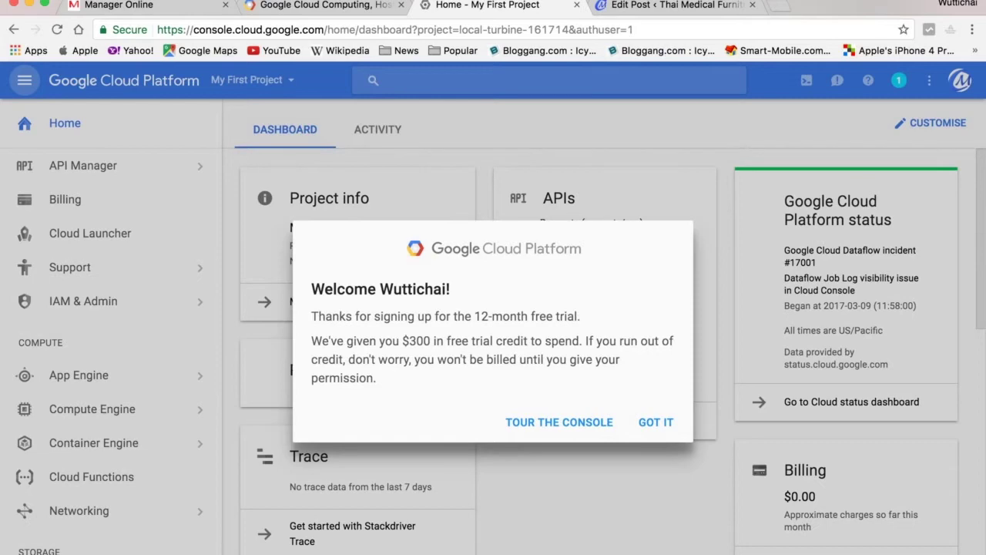
{"action": "left_click", "coordinate": [655, 422]}
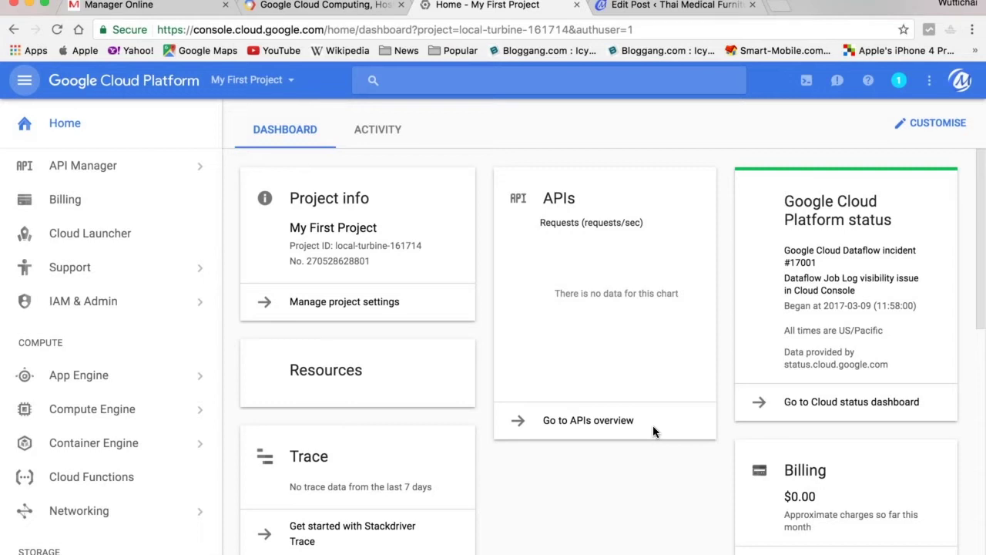
{"action": "left_click", "coordinate": [275, 82]}
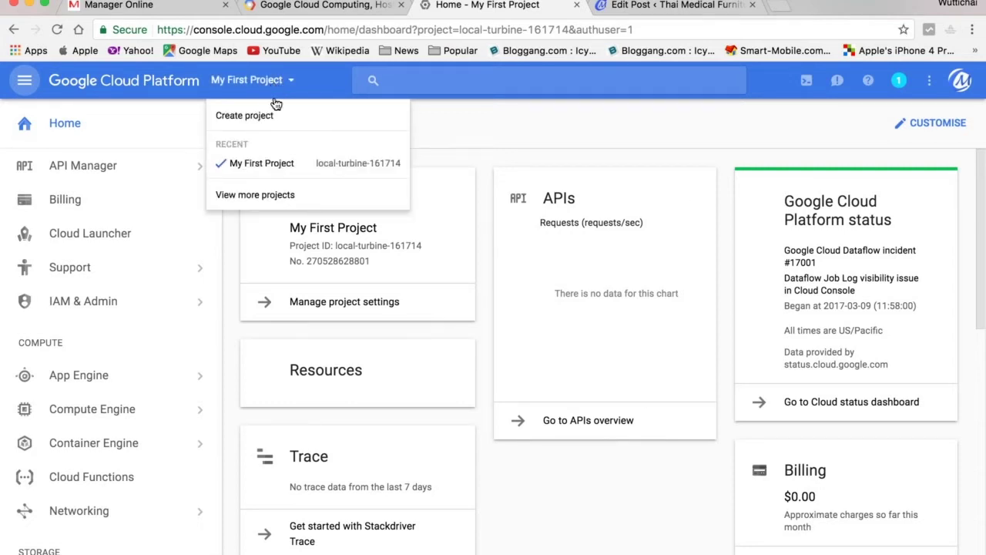
{"action": "left_click", "coordinate": [286, 169]}
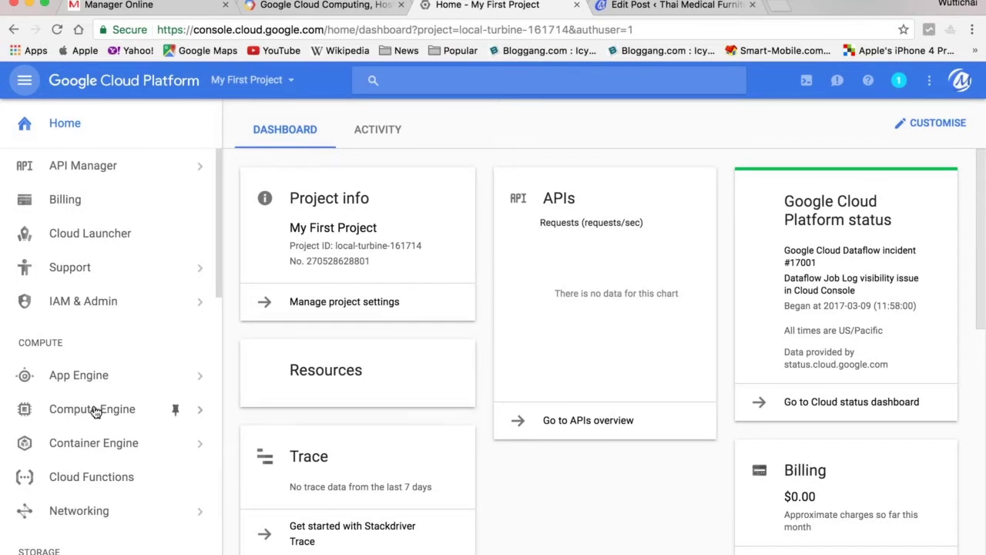
Filter Cloud Launcher to Blog/CMS and open the Google Click to Deploy WordPress solution.
{"action": "left_click", "coordinate": [121, 237]}
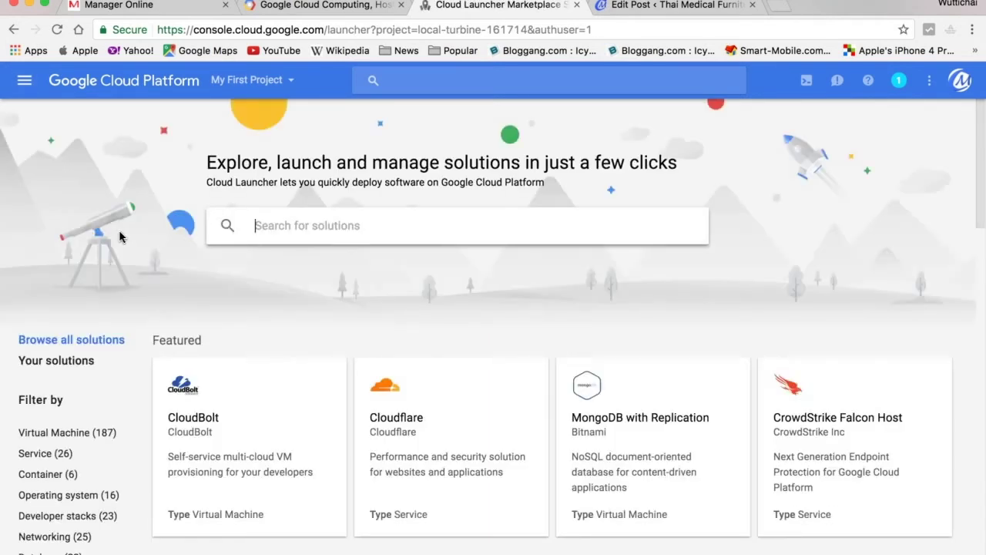
{"action": "scroll", "coordinate": [212, 264], "scroll_direction": "down", "scroll_amount": 2}
{"action": "scroll", "coordinate": [192, 266], "scroll_direction": "down", "scroll_amount": 5}
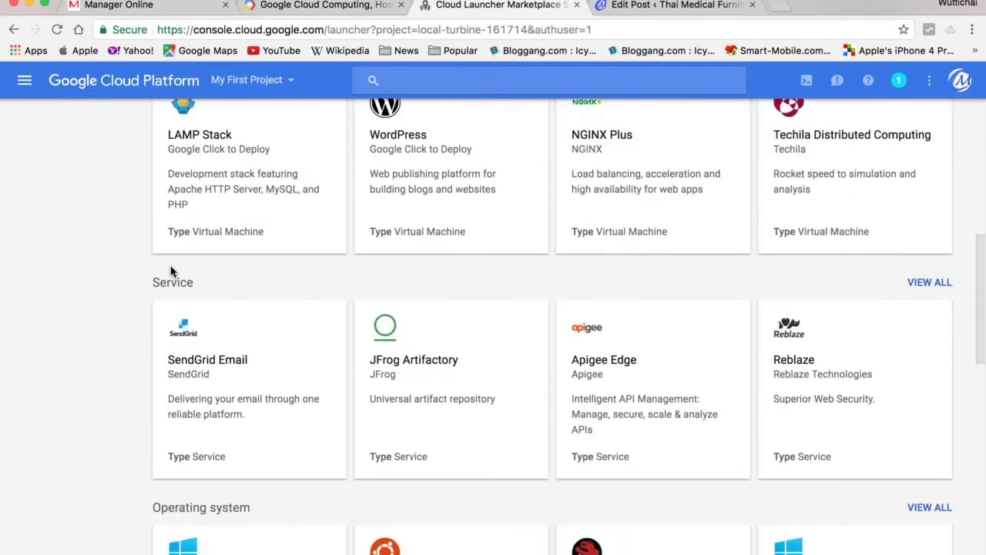
{"action": "scroll", "coordinate": [99, 266], "scroll_direction": "up", "scroll_amount": 2}
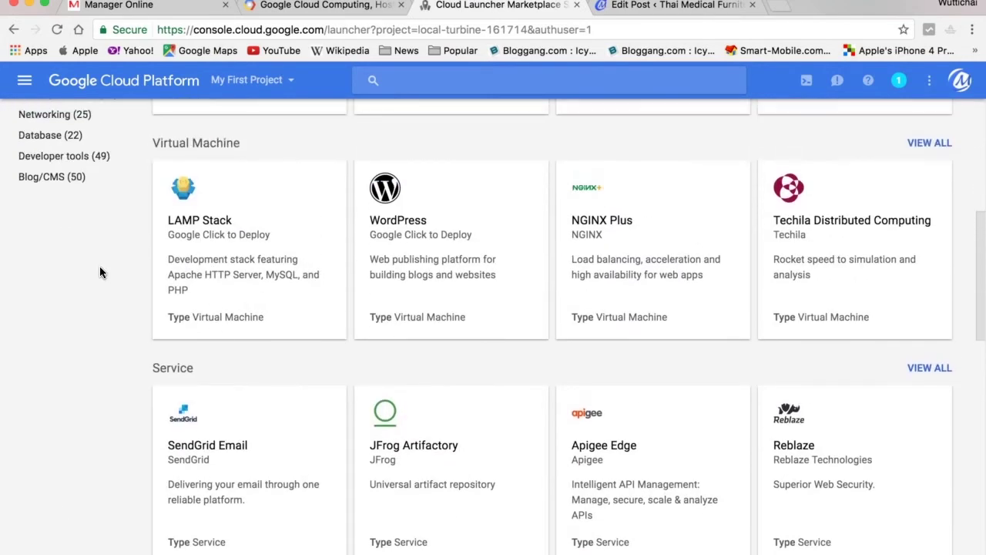
{"action": "left_click", "coordinate": [44, 176]}
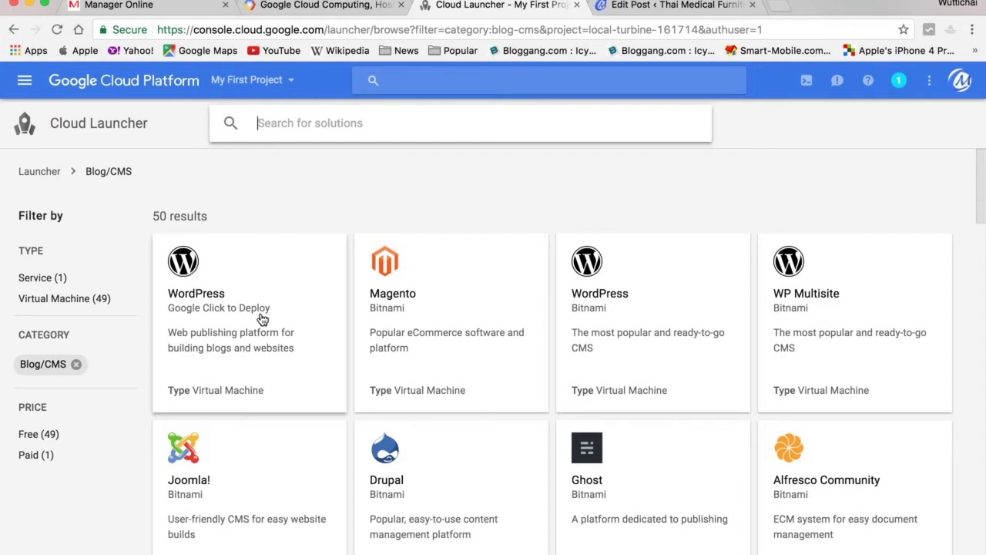
{"action": "left_click", "coordinate": [209, 310]}
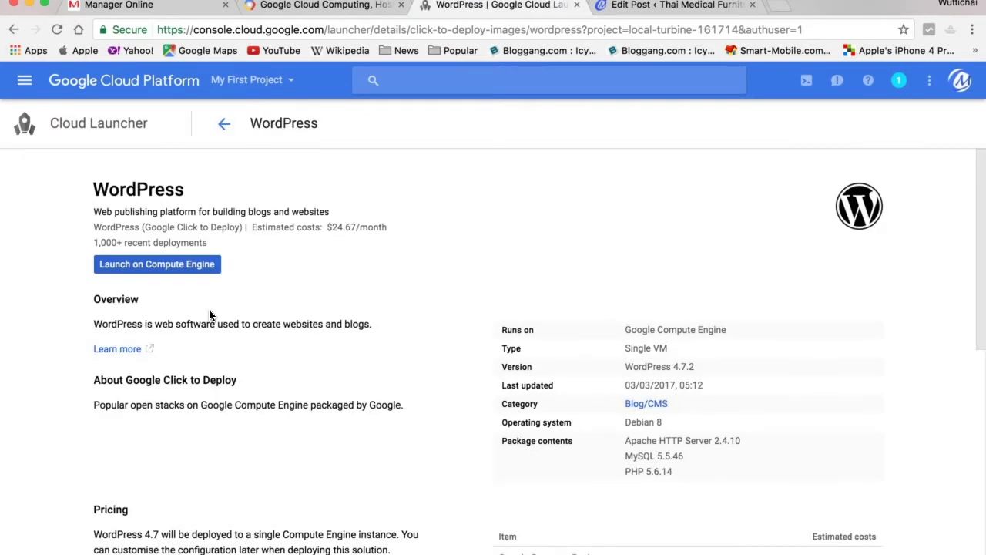
Review WordPress's estimated $24.67/month pricing and launch it on Compute Engine.
{"action": "scroll", "coordinate": [209, 312], "scroll_direction": "down", "scroll_amount": 4}
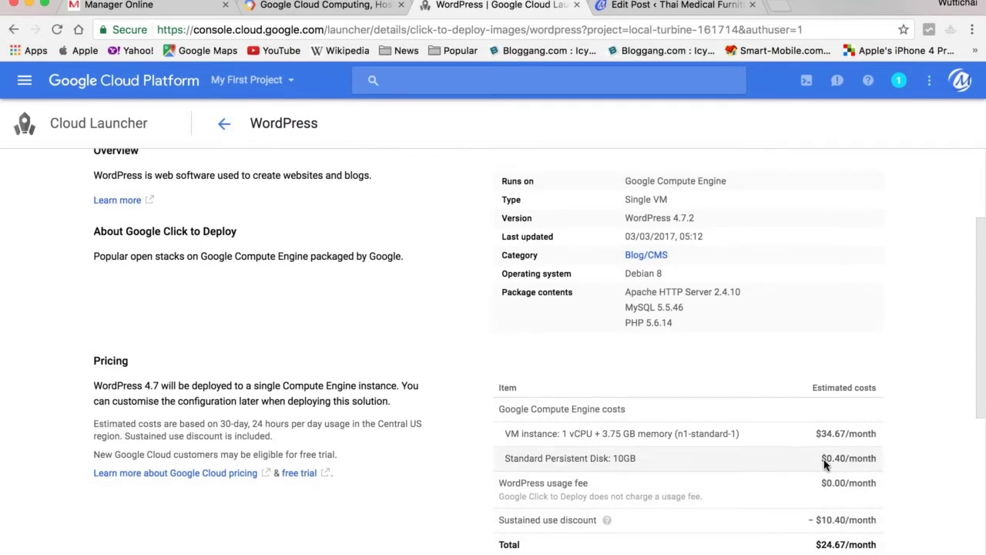
{"action": "scroll", "coordinate": [894, 447], "scroll_direction": "down", "scroll_amount": 2}
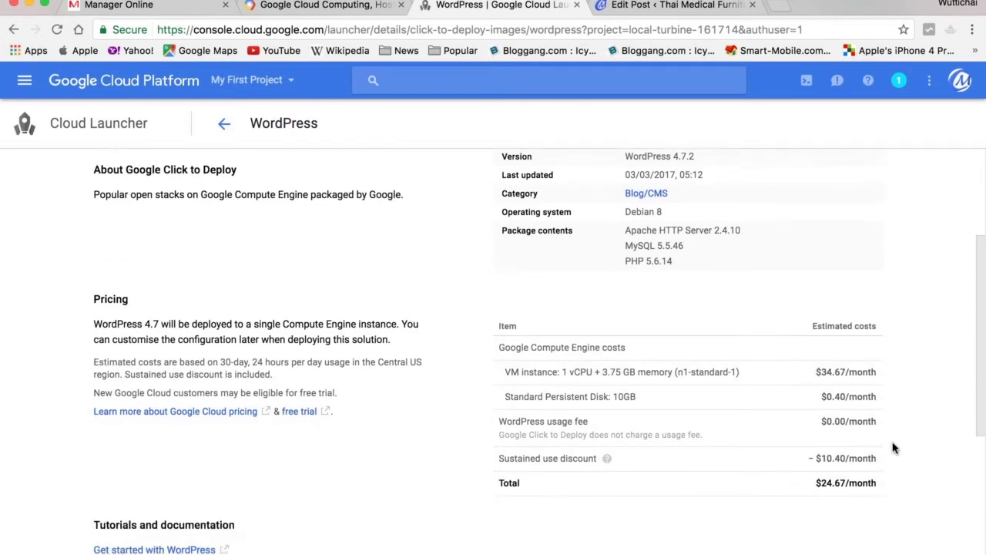
{"action": "scroll", "coordinate": [345, 461], "scroll_direction": "up", "scroll_amount": 3}
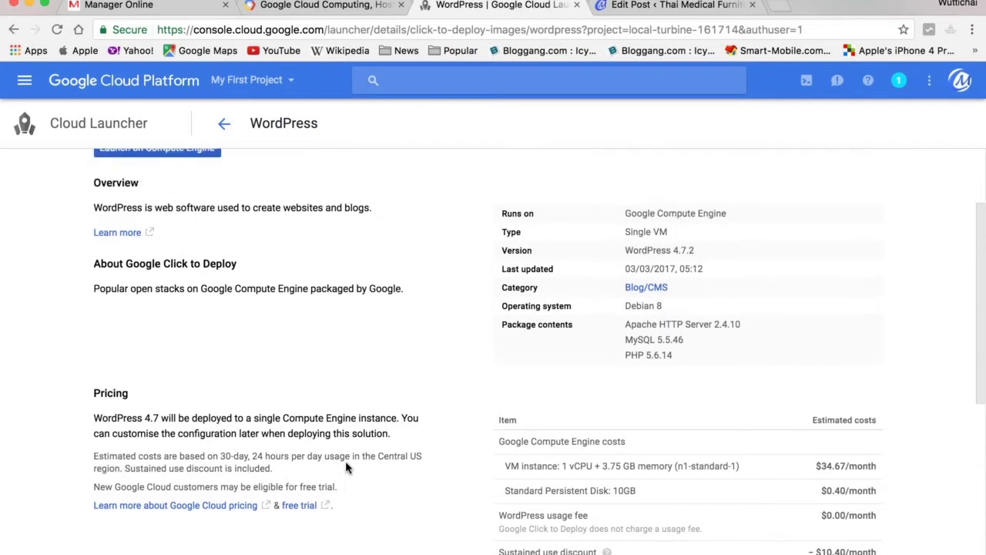
{"action": "scroll", "coordinate": [345, 461], "scroll_direction": "down", "scroll_amount": 2}
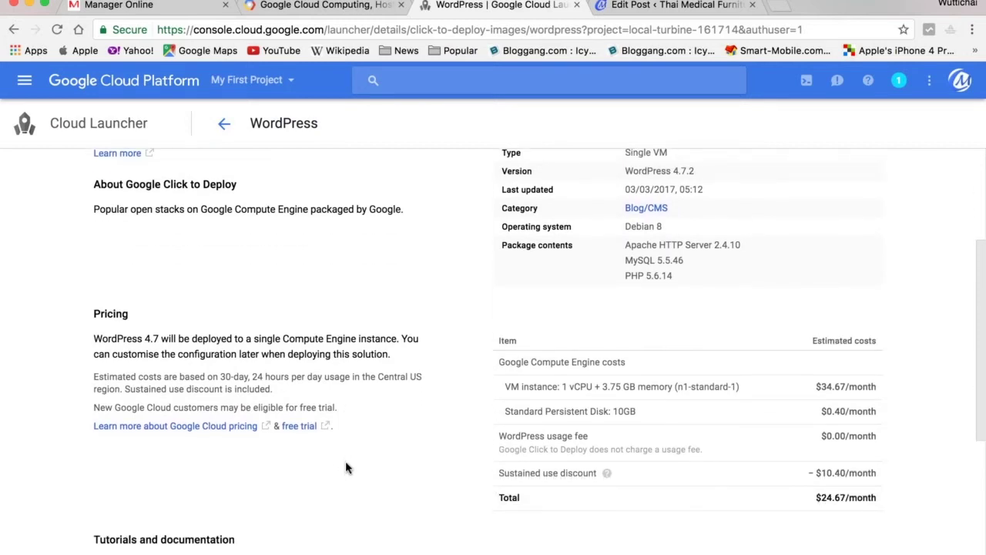
{"action": "scroll", "coordinate": [346, 467], "scroll_direction": "up", "scroll_amount": 5}
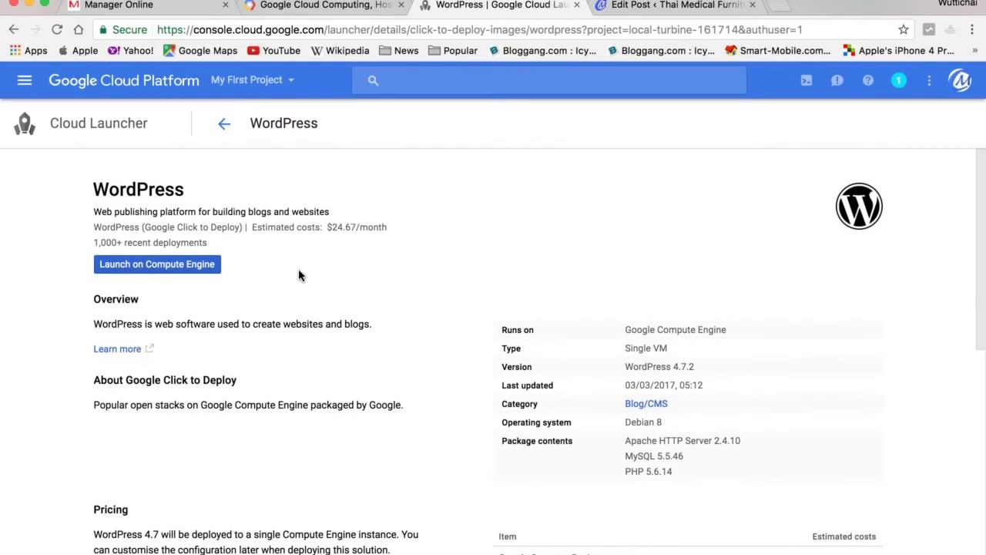
{"action": "left_click", "coordinate": [158, 266]}
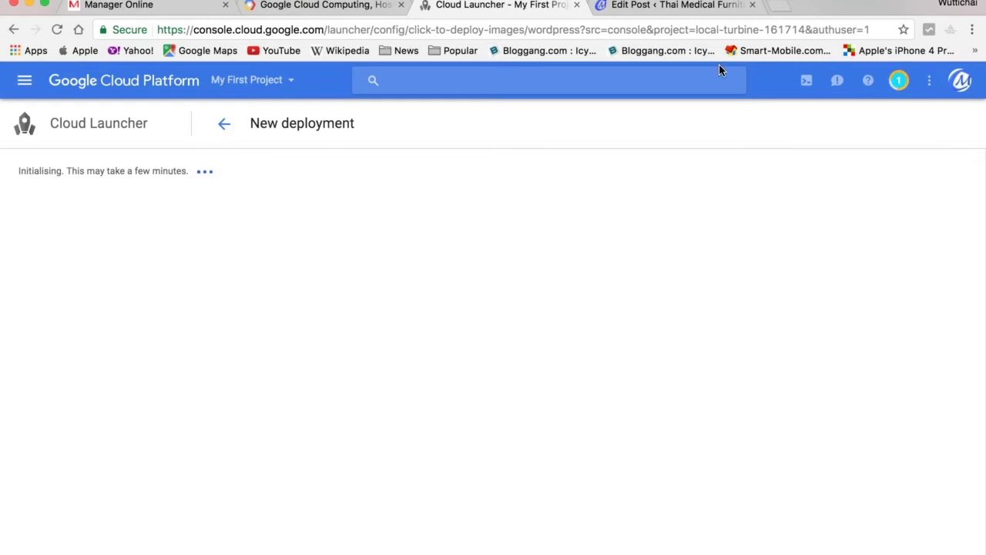
Check notifications, then change the deployment name from wordpress-1 to wordpress-mywebsite.
{"action": "left_click", "coordinate": [899, 85]}
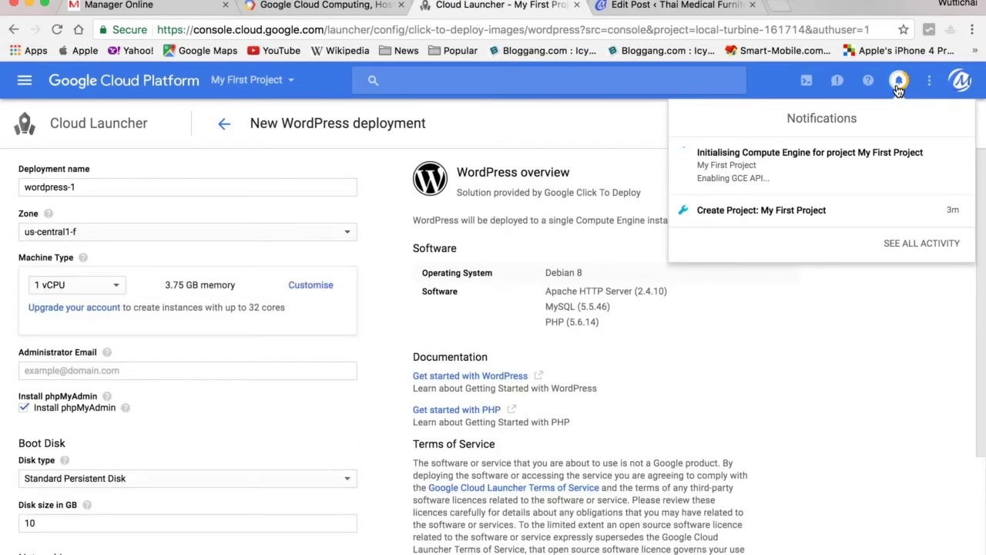
{"action": "left_click", "coordinate": [317, 191]}
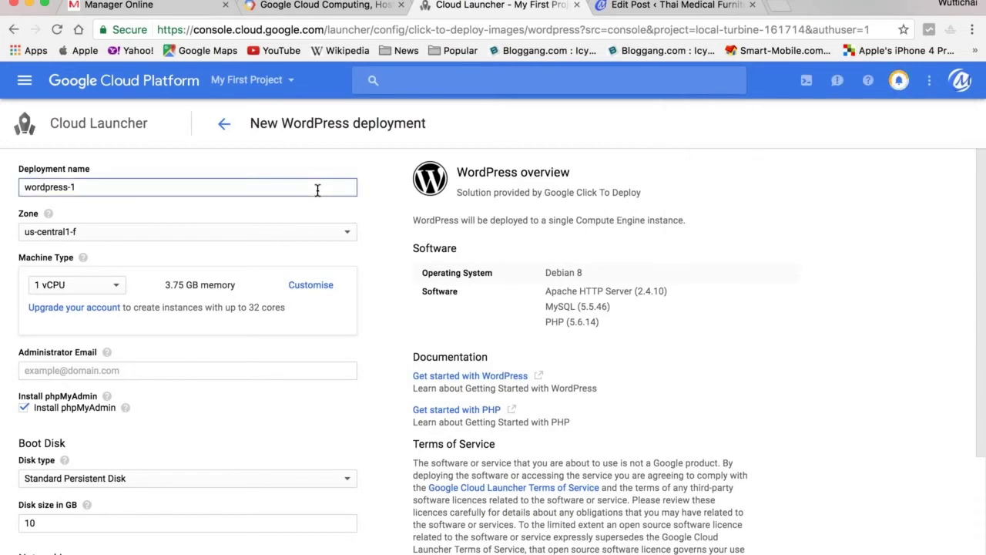
{"action": "key", "text": "BackSpace"}
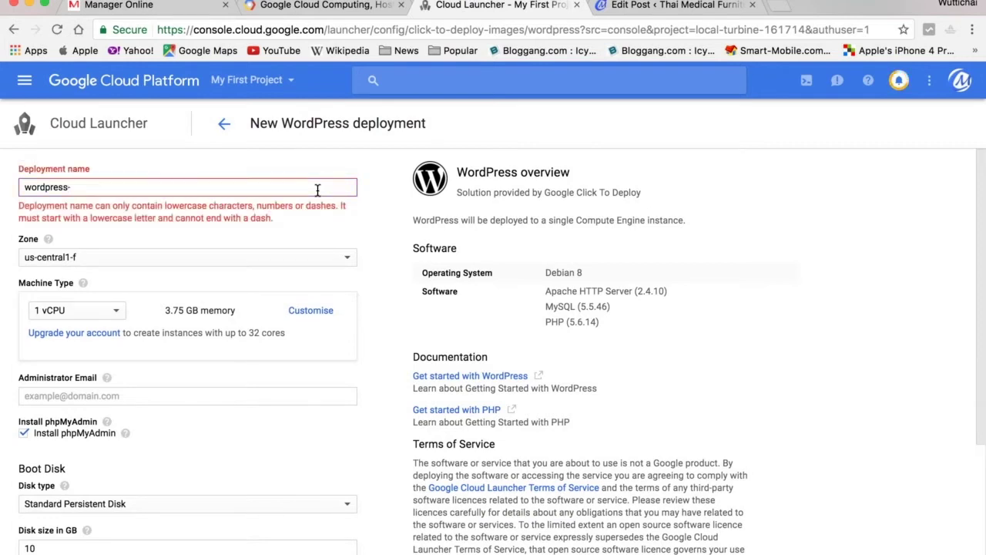
{"action": "type", "text": "fir"}
{"action": "key", "text": "BackSpace"}
{"action": "key", "text": "BackSpace"}
{"action": "key", "text": "BackSpace"}
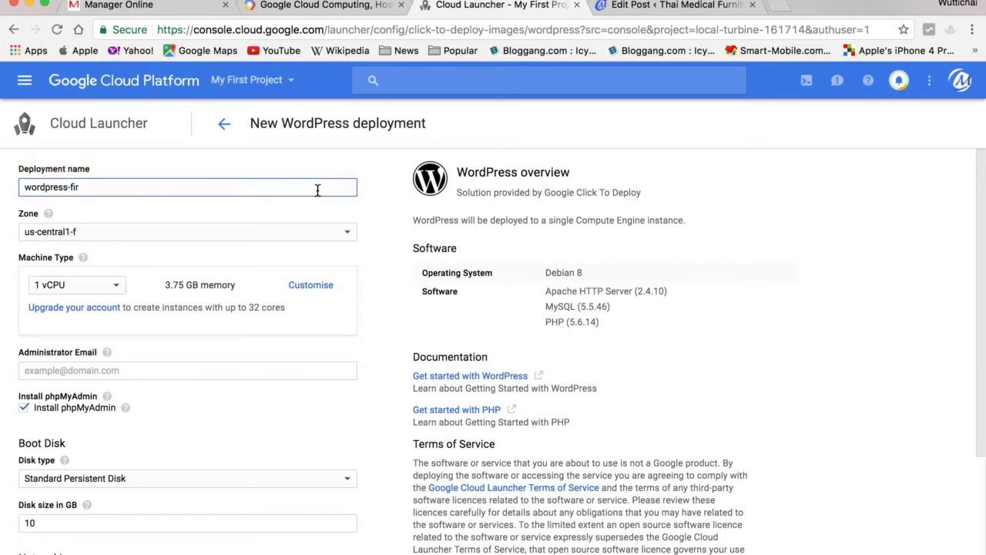
{"action": "type", "text": "mywebsite"}
Set the zone to asia-east1-c and the machine type to micro (1 shared vCPU).
{"action": "left_click", "coordinate": [348, 234]}
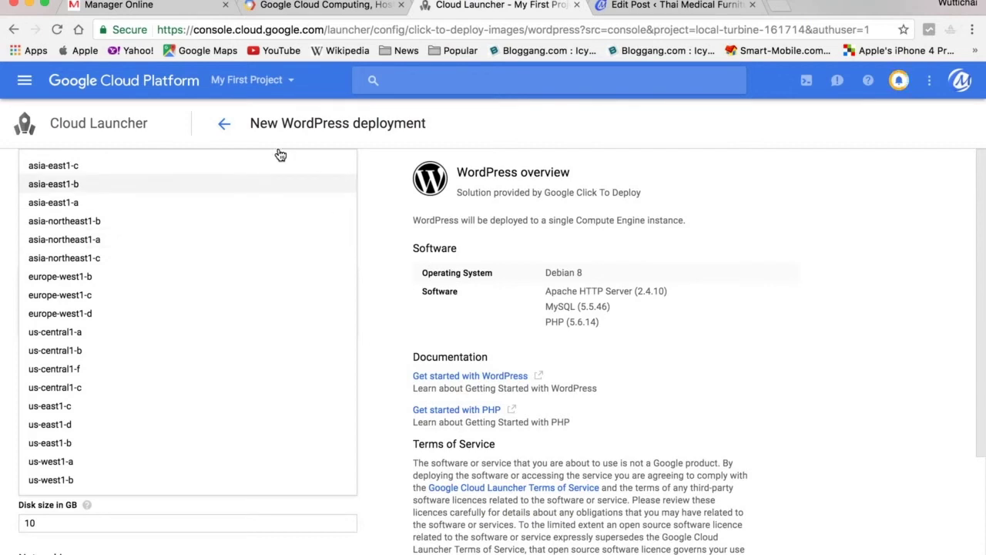
{"action": "left_click", "coordinate": [130, 176]}
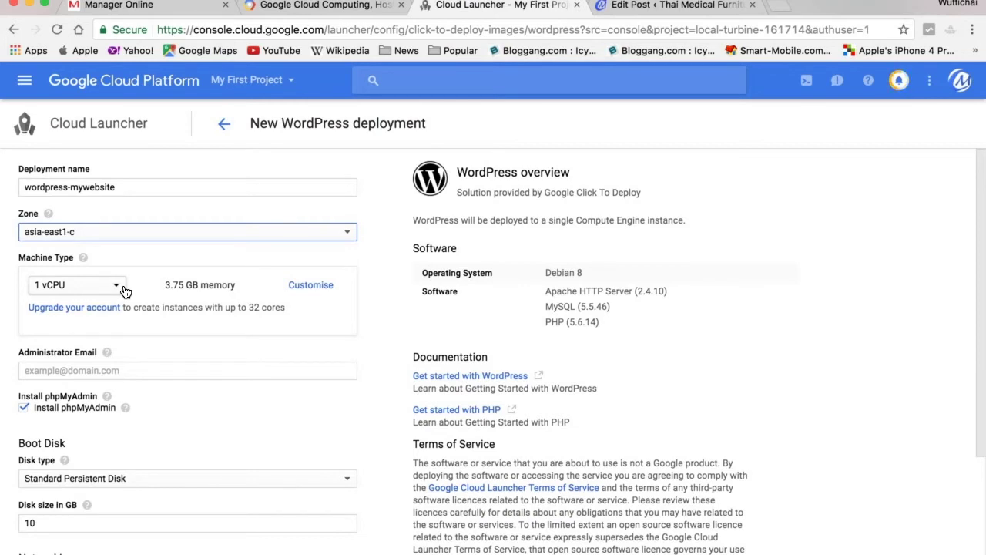
{"action": "left_click", "coordinate": [117, 288]}
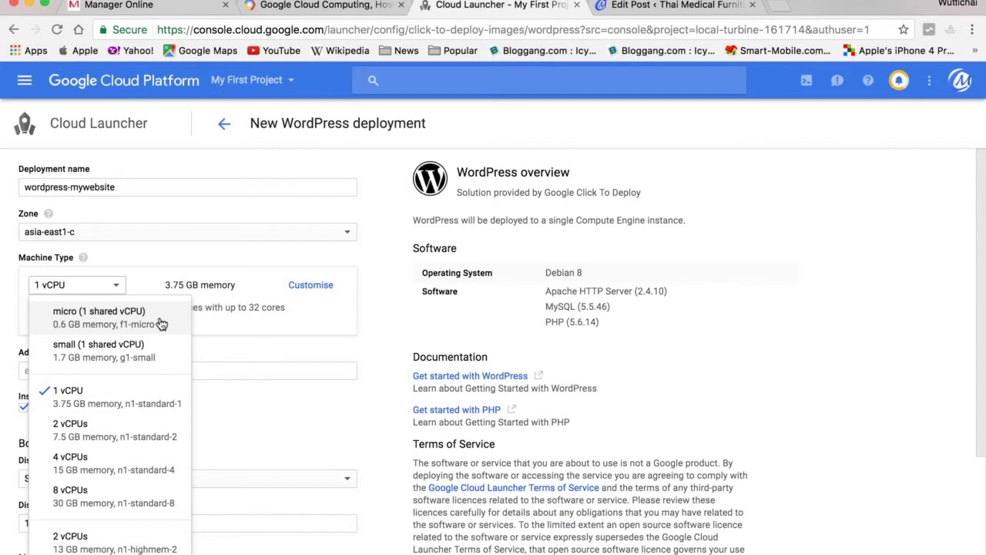
{"action": "left_click", "coordinate": [161, 324]}
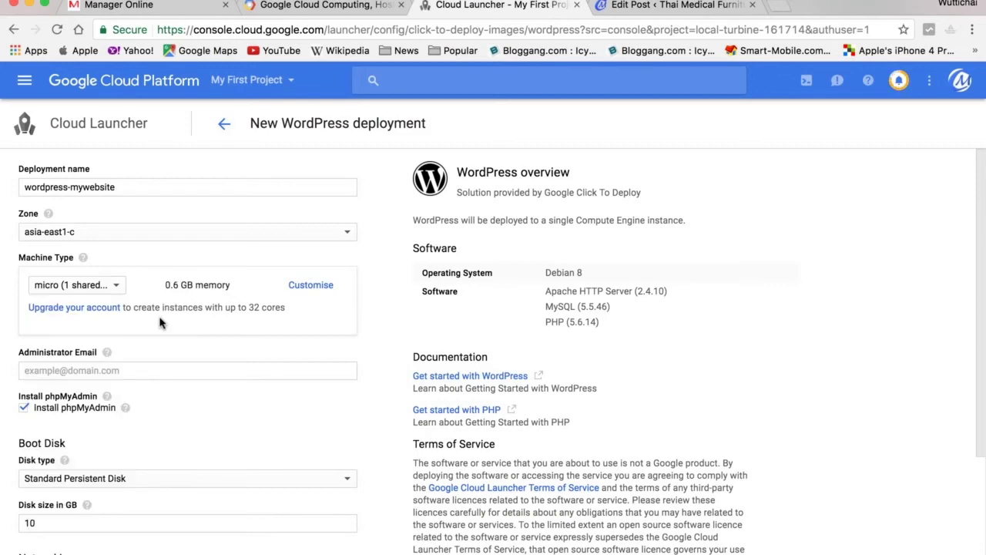
Enter the administrator's e-mail address in the Administrator Email field.
{"action": "scroll", "coordinate": [160, 322], "scroll_direction": "down", "scroll_amount": 2}
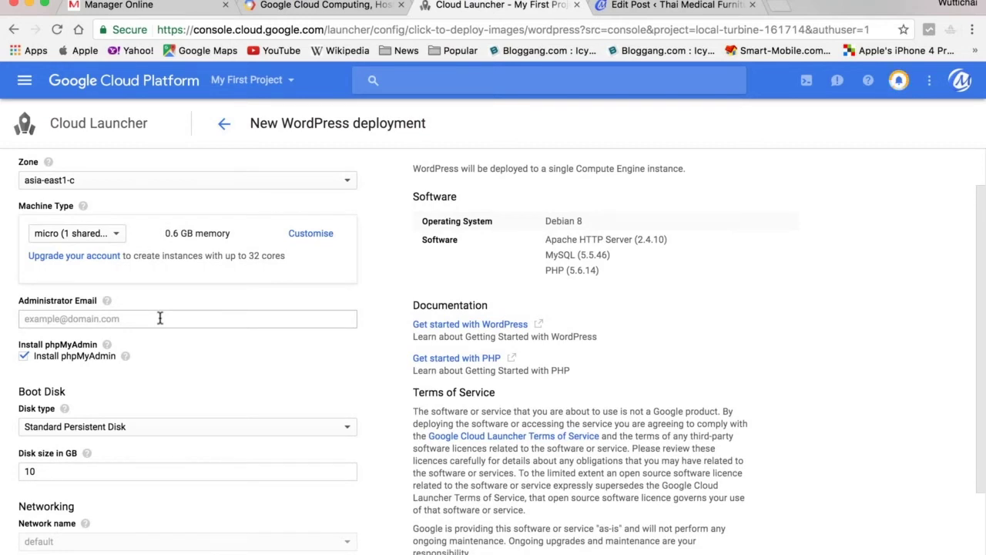
{"action": "scroll", "coordinate": [161, 320], "scroll_direction": "down", "scroll_amount": 1}
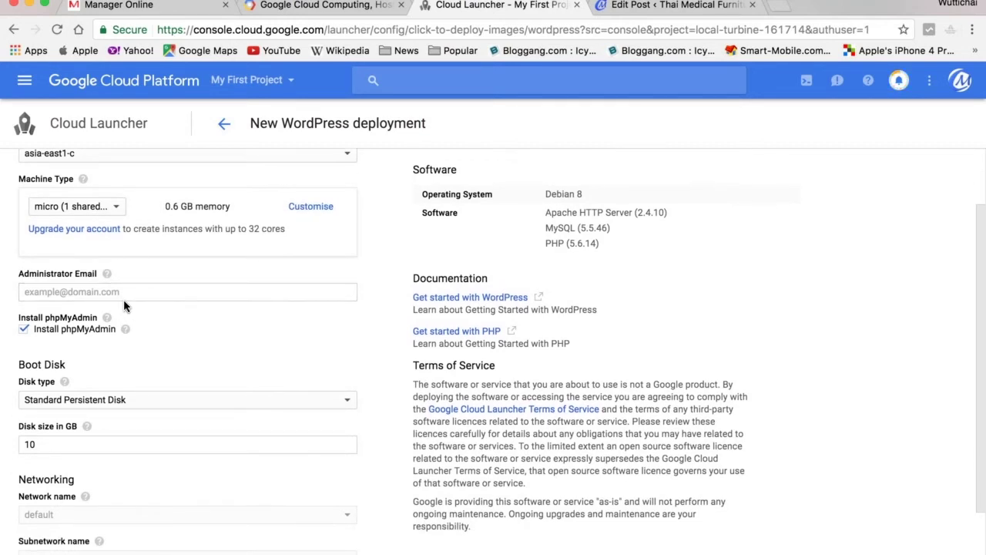
{"action": "left_click", "coordinate": [133, 293]}
{"action": "type", "text": "w"}
{"action": "key", "text": "BackSpace"}
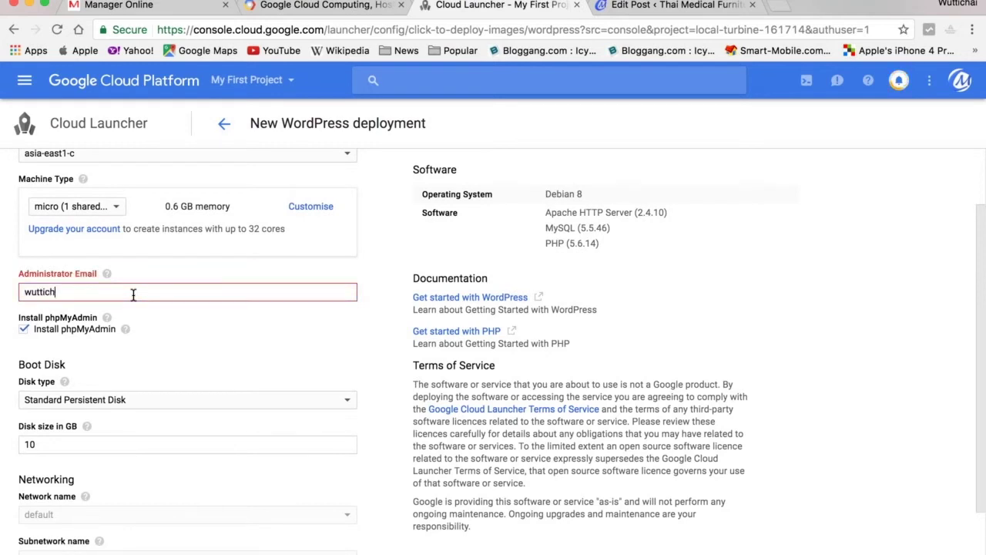
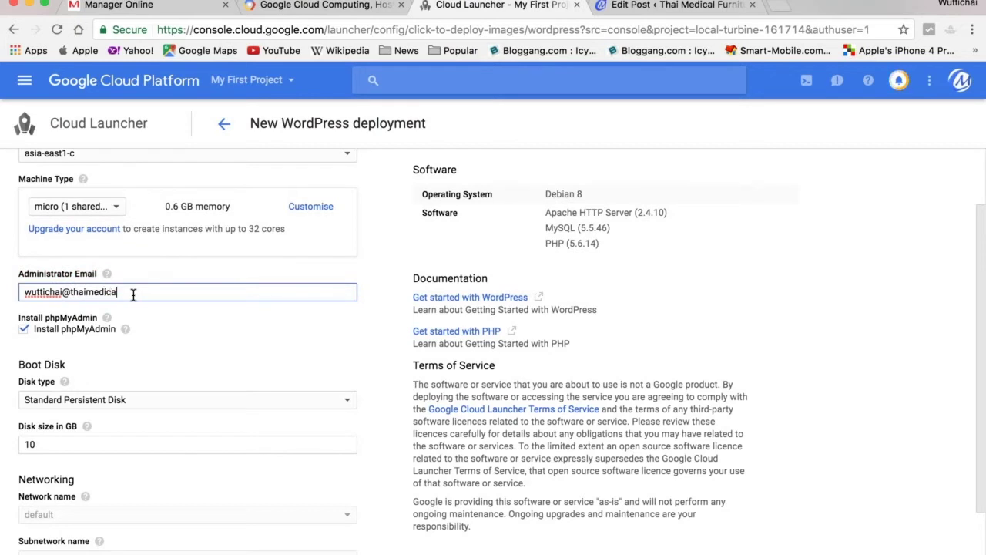
{"action": "scroll", "coordinate": [250, 349], "scroll_direction": "down", "scroll_amount": 2}
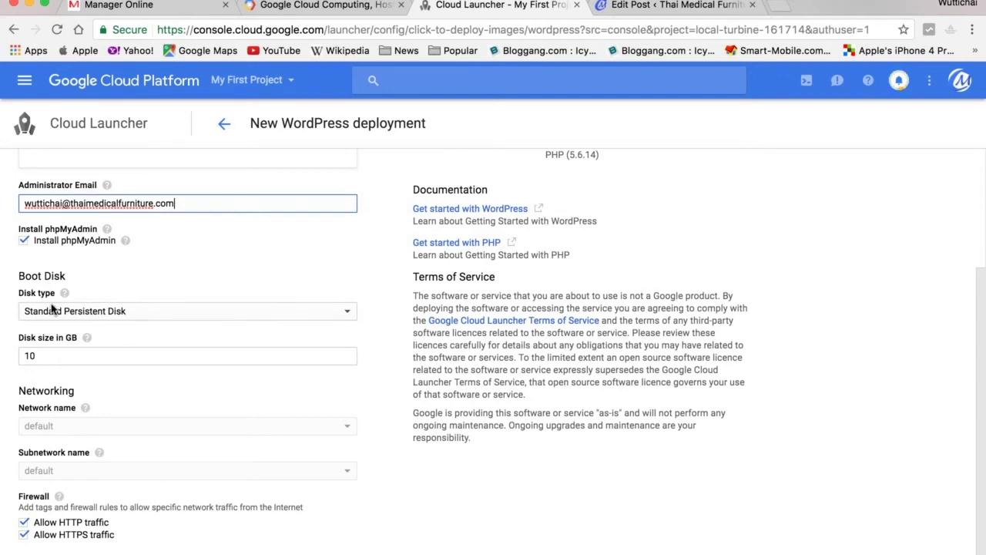
{"action": "scroll", "coordinate": [188, 308], "scroll_direction": "down", "scroll_amount": 1}
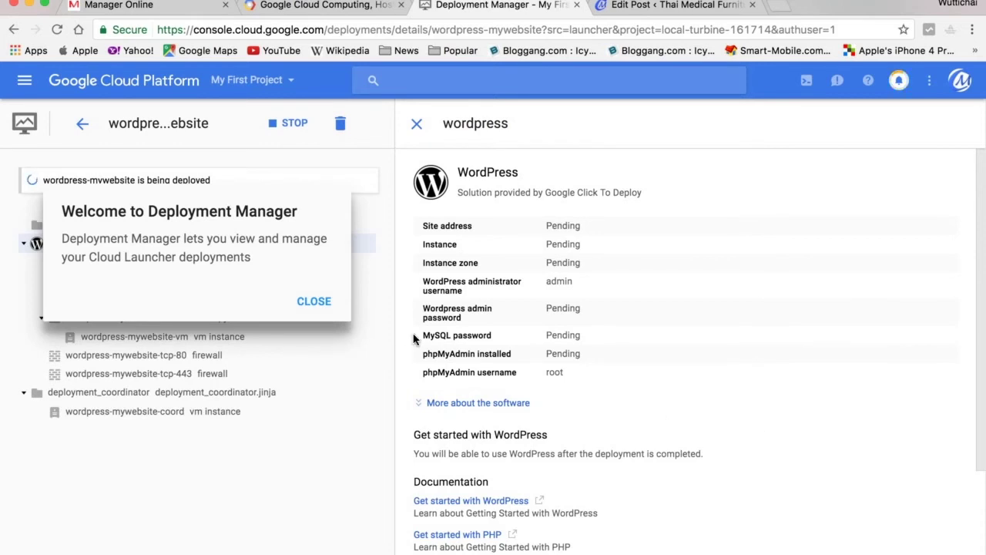
Dismiss the Deployment Manager welcome dialog while wordpress-mywebsite deploys.
{"action": "left_click", "coordinate": [309, 305]}
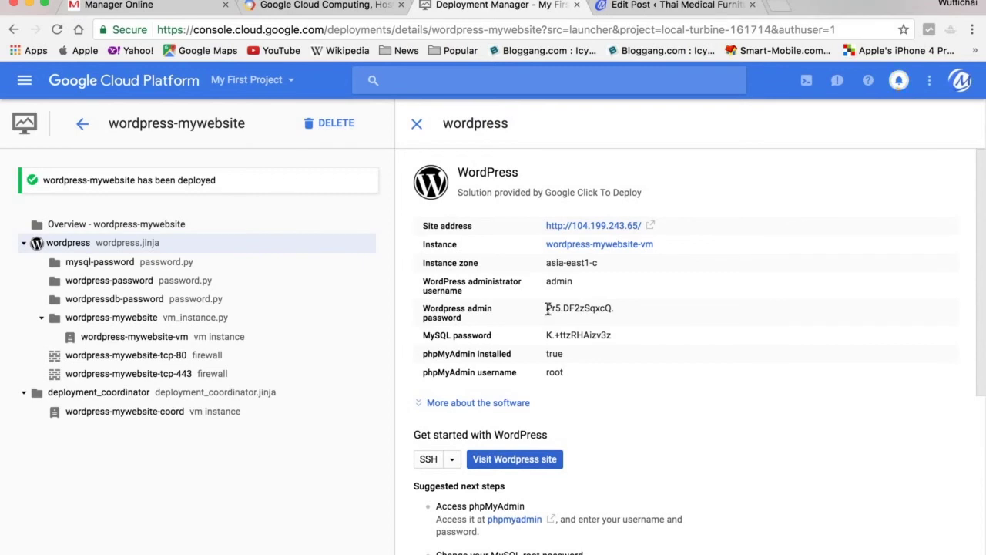
{"action": "left_click_drag", "start_coordinate": [550, 308], "coordinate": [613, 310]}
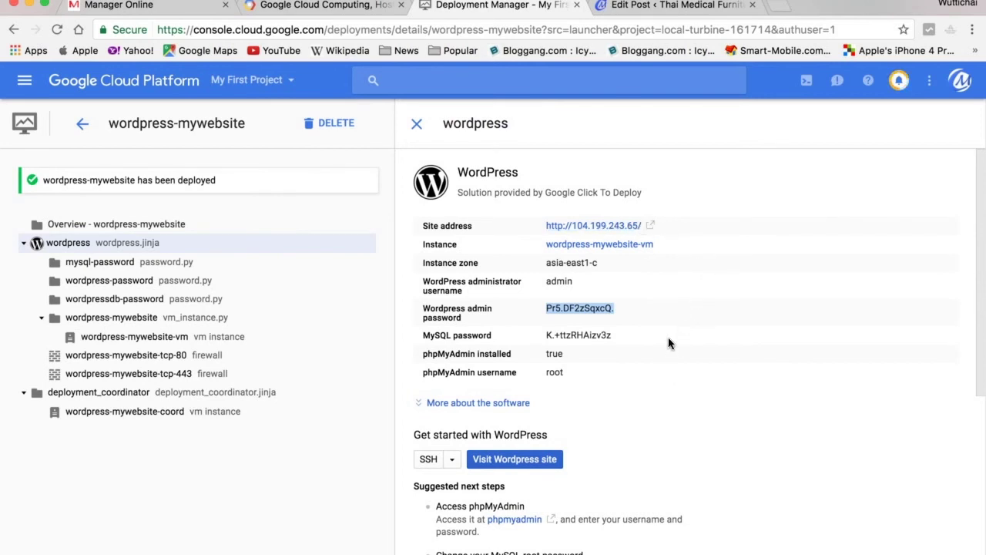
{"action": "scroll", "coordinate": [669, 342], "scroll_direction": "down", "scroll_amount": 2}
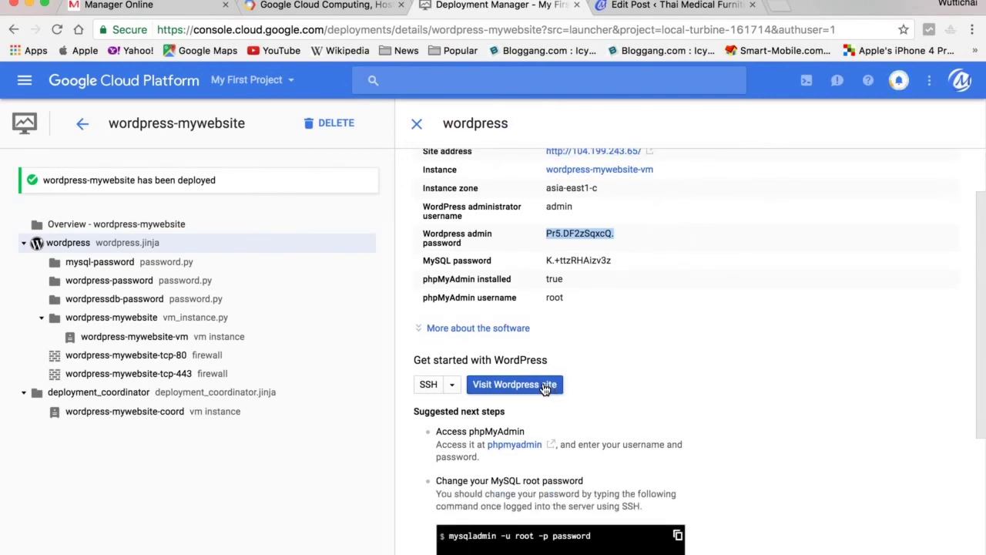
{"action": "scroll", "coordinate": [678, 416], "scroll_direction": "down", "scroll_amount": 3}
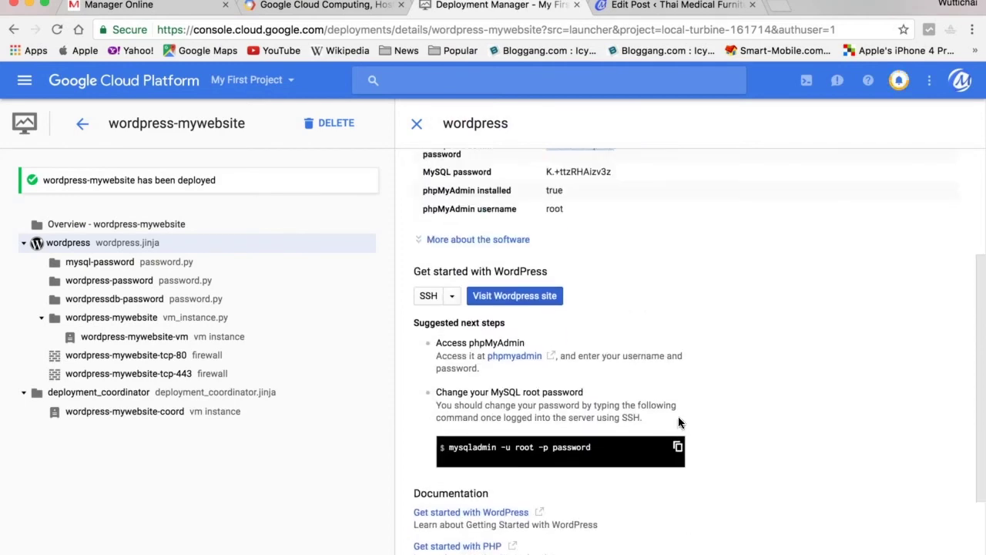
{"action": "scroll", "coordinate": [678, 417], "scroll_direction": "up", "scroll_amount": 4}
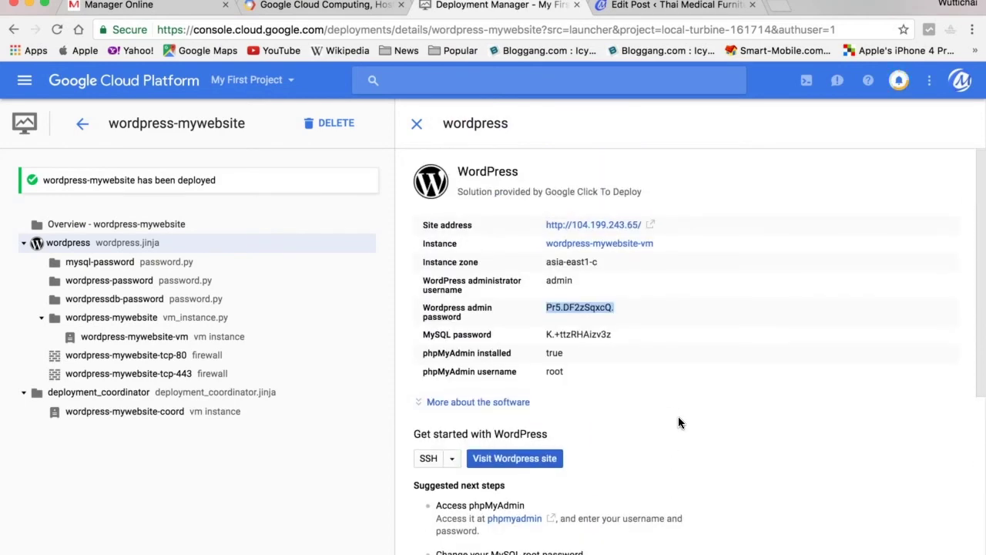
{"action": "scroll", "coordinate": [678, 422], "scroll_direction": "down", "scroll_amount": 3}
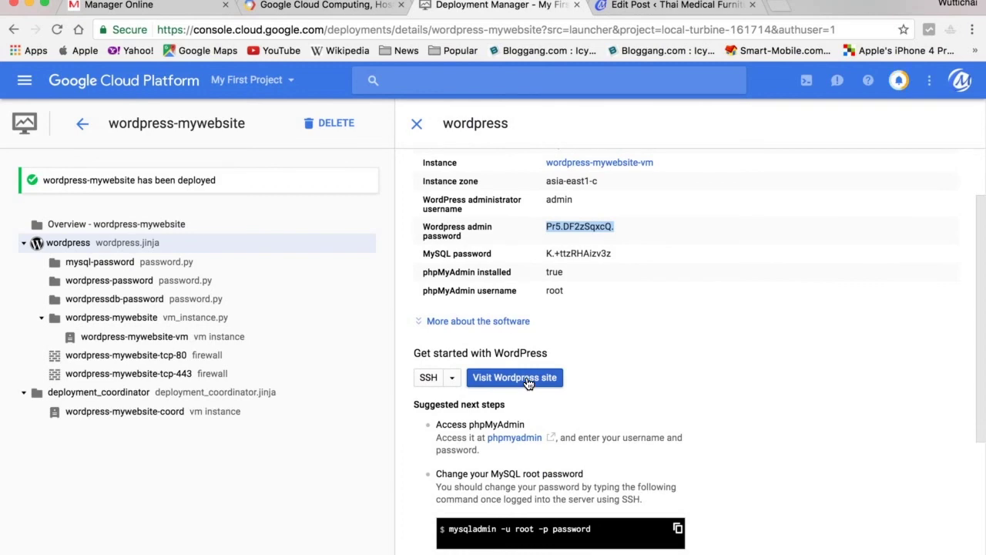
Open the new site at 104.199.243.65 in a new tab and try the mistyped /wp-admiin path.
{"action": "left_click", "coordinate": [529, 383]}
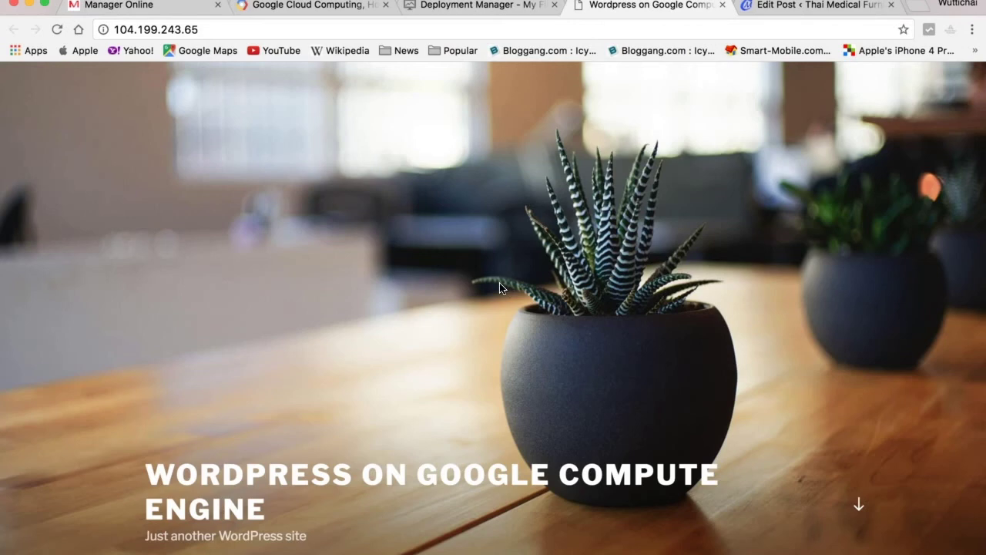
{"action": "left_click", "coordinate": [286, 34]}
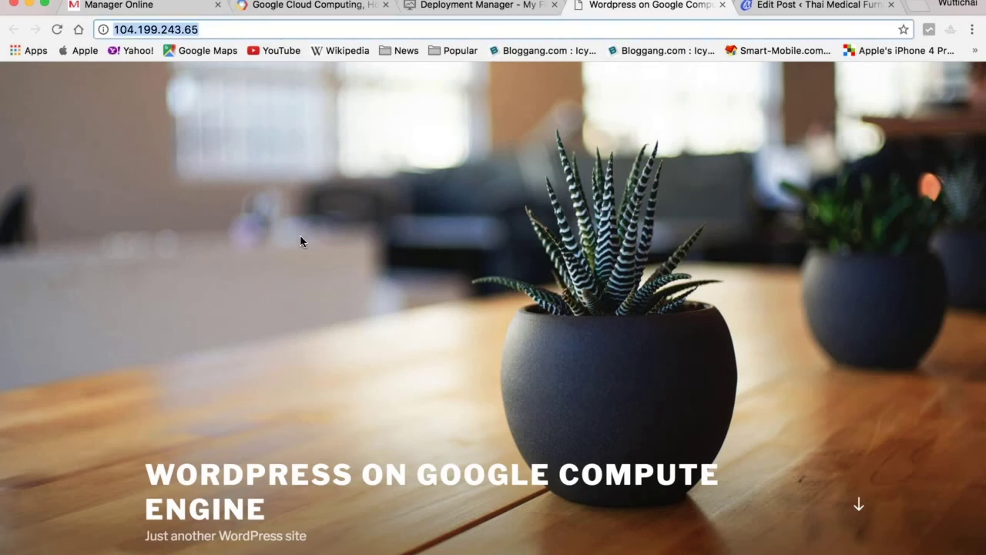
{"action": "scroll", "coordinate": [297, 239], "scroll_direction": "down", "scroll_amount": 6}
{"action": "scroll", "coordinate": [334, 369], "scroll_direction": "down", "scroll_amount": 5}
{"action": "scroll", "coordinate": [334, 368], "scroll_direction": "up", "scroll_amount": 12}
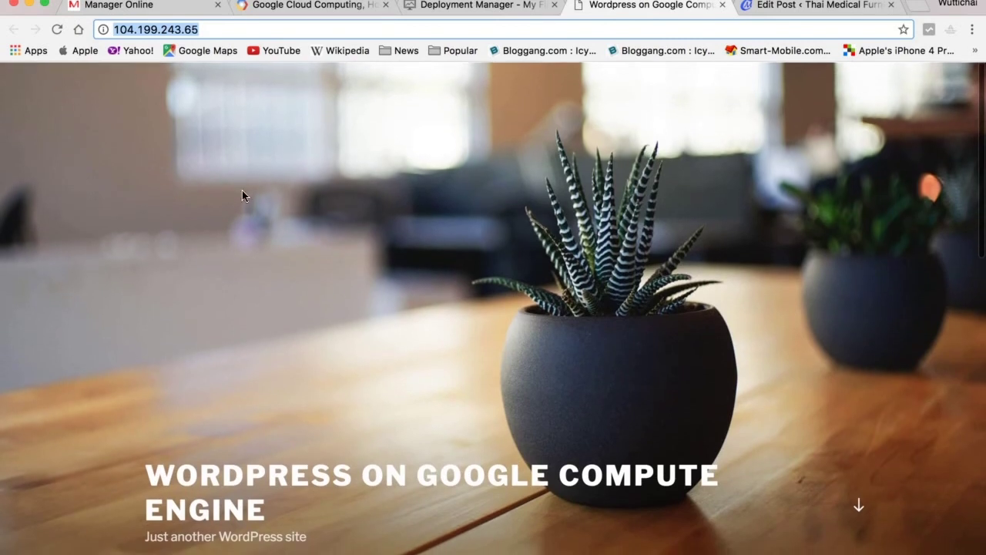
{"action": "left_click", "coordinate": [245, 29]}
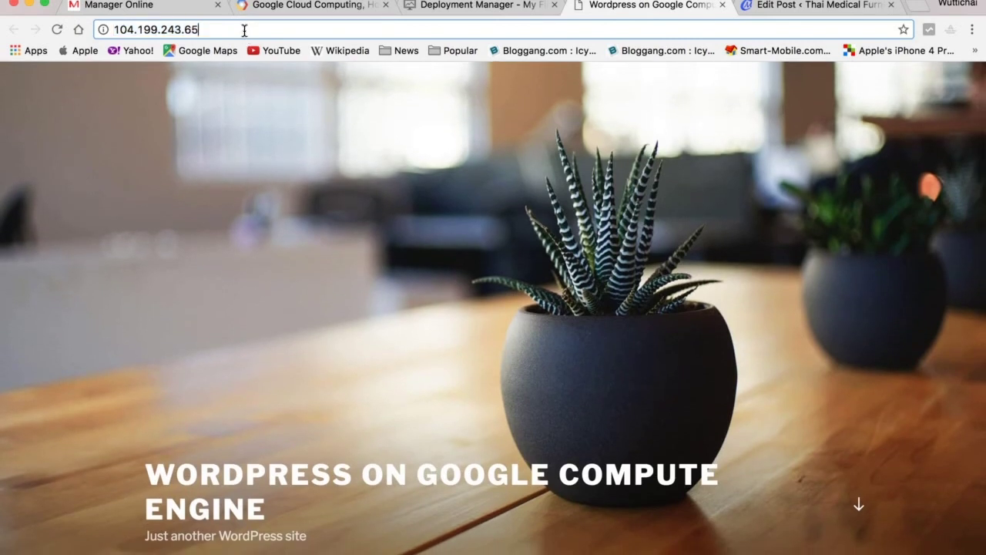
{"action": "type", "text": "/wp-admiin"}
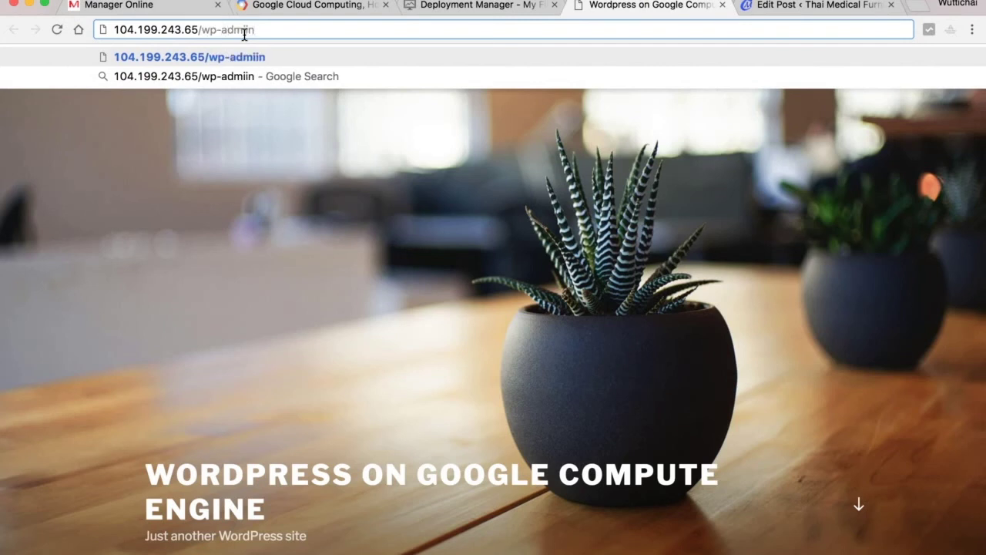
{"action": "key", "text": "Return"}
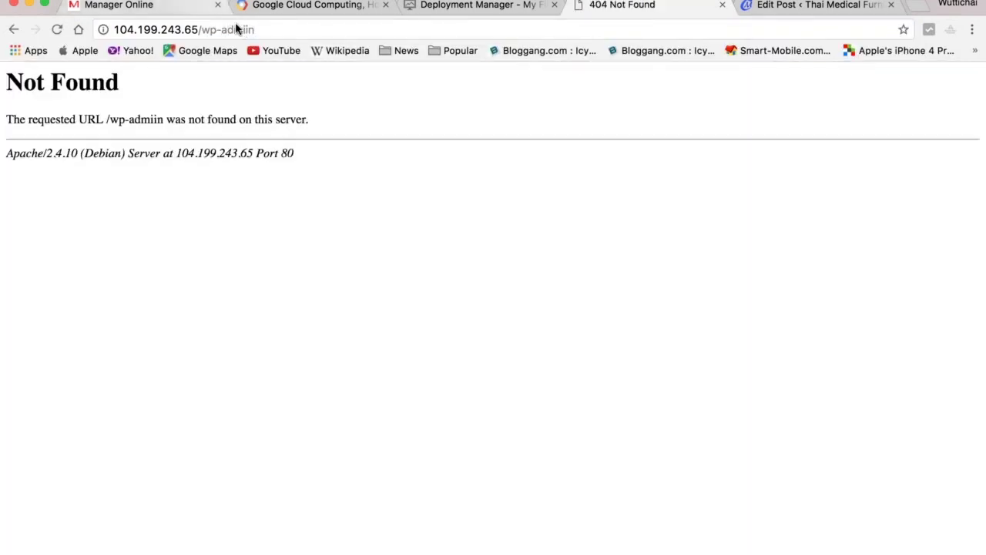
Correct the address to /wp-admin to load the admin login page.
{"action": "left_click", "coordinate": [288, 30]}
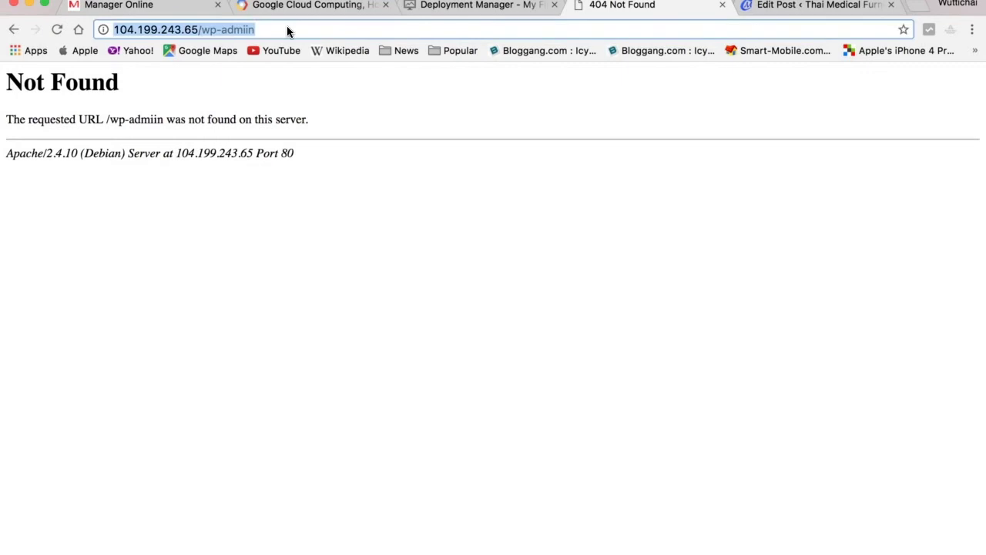
{"action": "left_click", "coordinate": [287, 31]}
{"action": "key", "text": "BackSpace"}
{"action": "key", "text": "BackSpace"}
{"action": "type", "text": "n"}
{"action": "key", "text": "Return"}
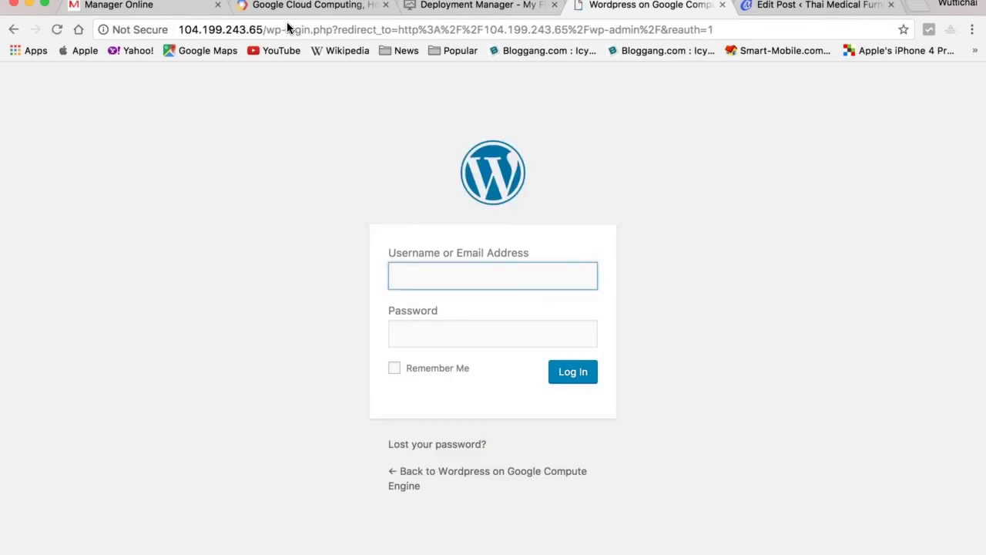
Log in with the admin username and pasted password, declining Chrome's offer to save it.
{"action": "type", "text": "admin"}
{"action": "key", "text": "Tab"}
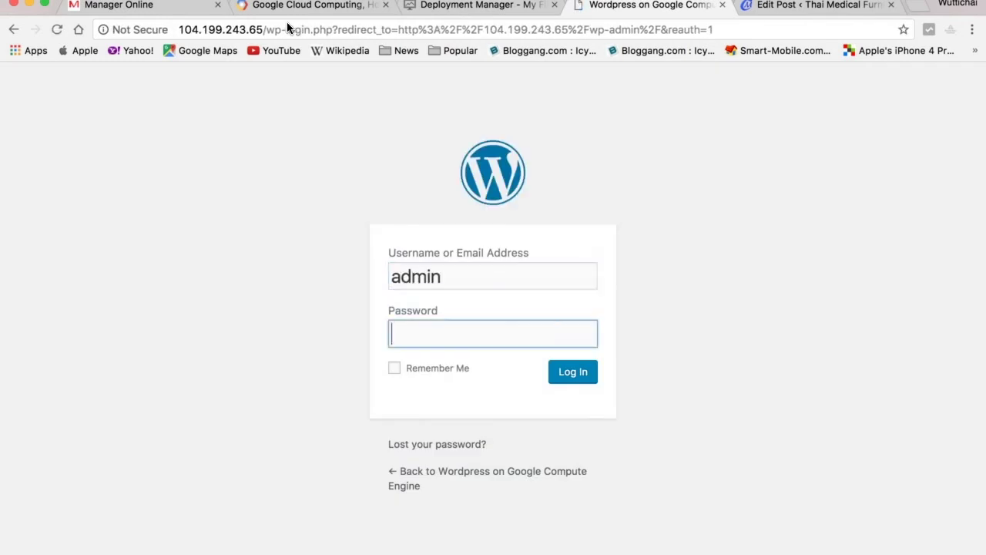
{"action": "key", "text": "super+v"}
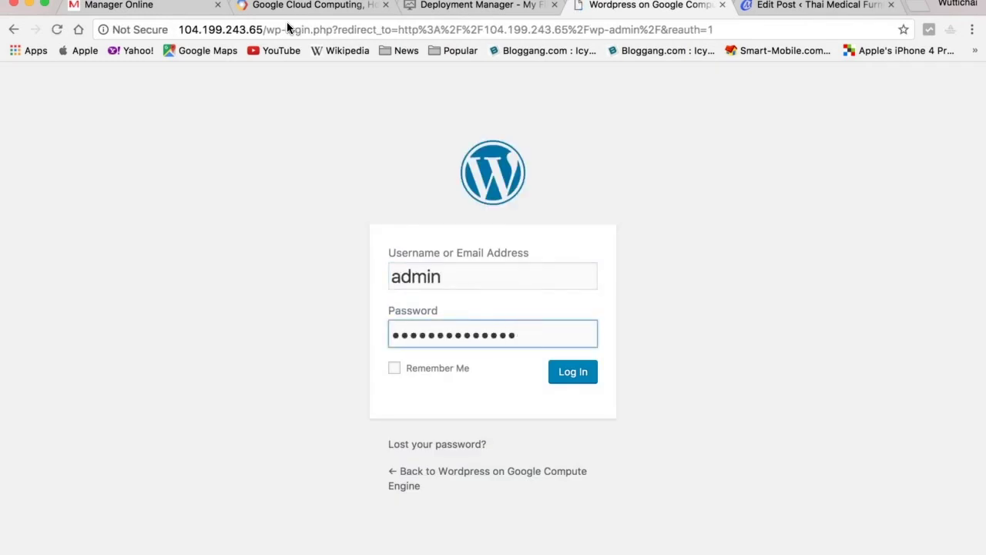
{"action": "left_click", "coordinate": [574, 377]}
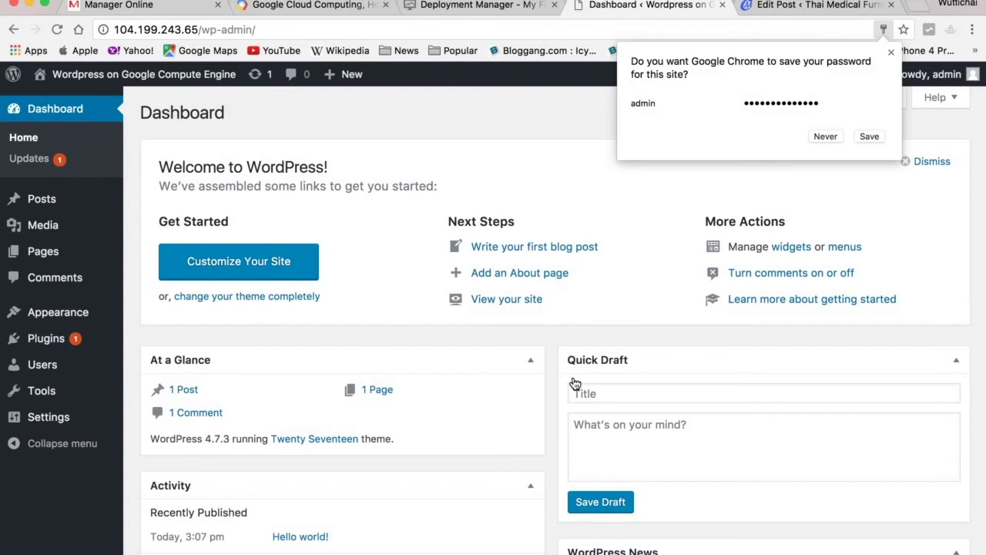
{"action": "left_click", "coordinate": [834, 135]}
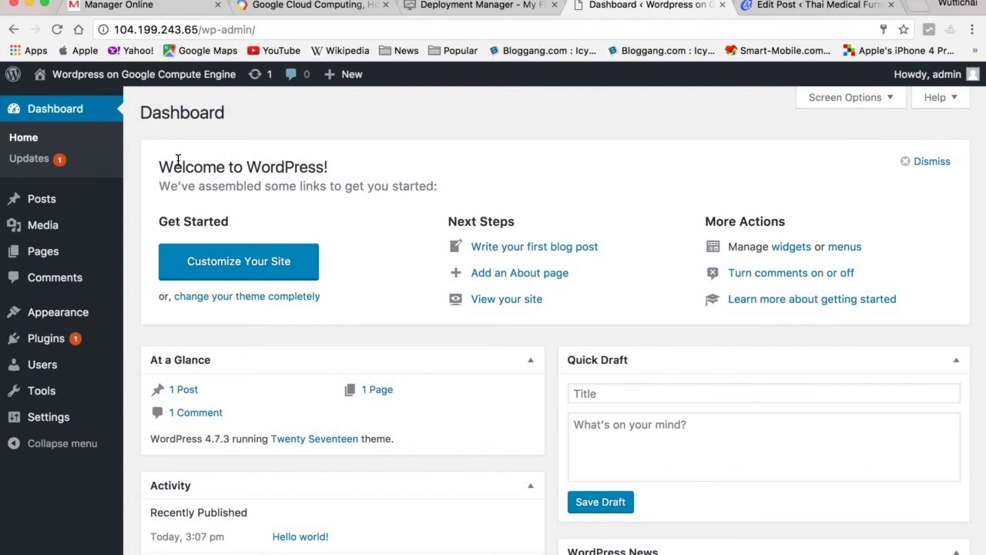
{"action": "mouse_move", "coordinate": [83, 353]}
{"action": "scroll", "coordinate": [354, 266], "scroll_direction": "down", "scroll_amount": 4}
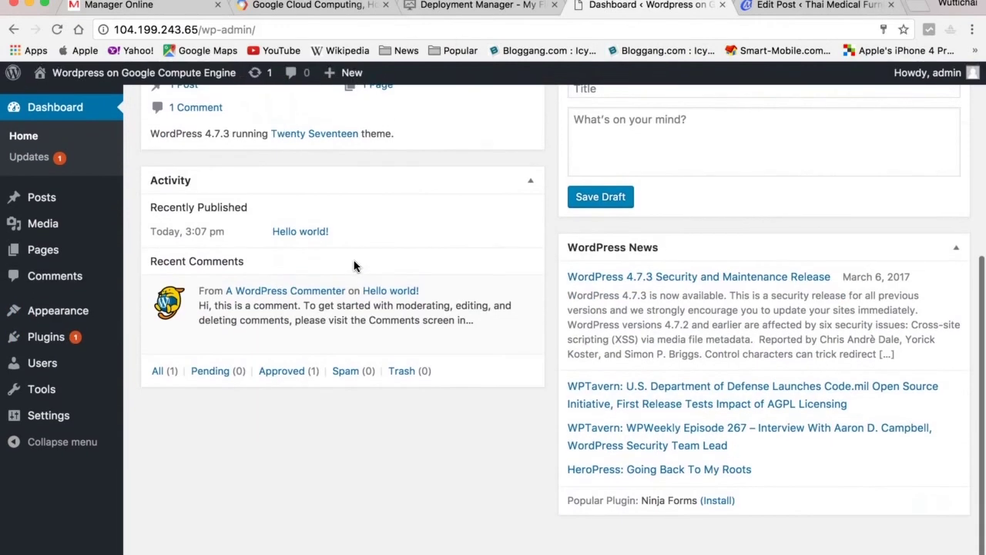
{"action": "scroll", "coordinate": [354, 266], "scroll_direction": "up", "scroll_amount": 2}
Open the Hello world! post and replace its body with 'เย้ เย้ ดีใจจัง ทำเว็บไซต์ได้แล้ว......'.
{"action": "left_click", "coordinate": [177, 212]}
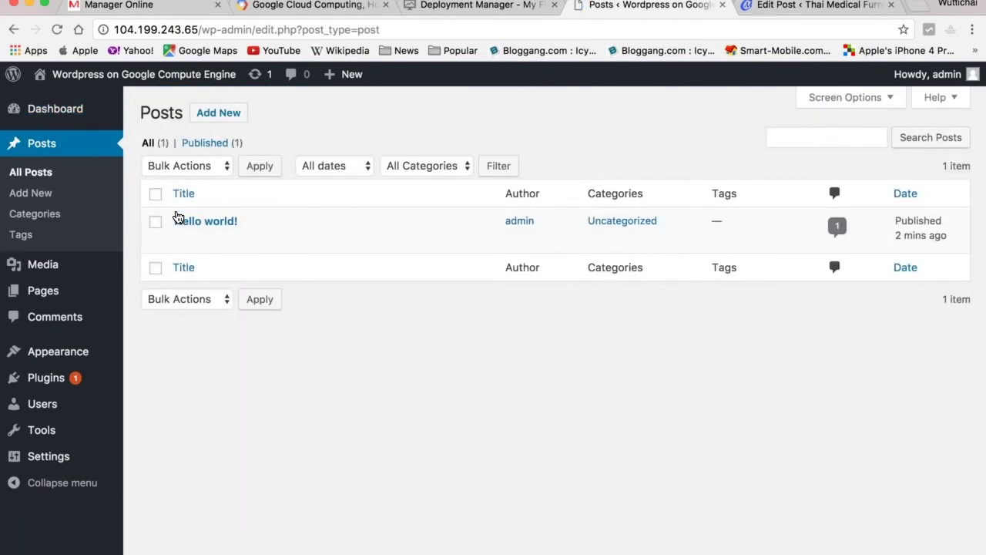
{"action": "left_click", "coordinate": [212, 223]}
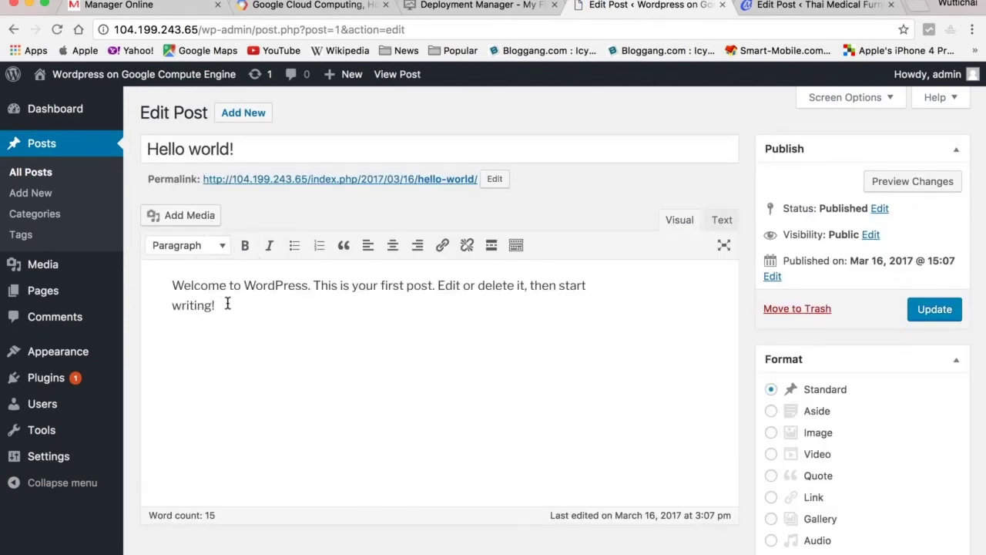
{"action": "left_click_drag", "start_coordinate": [174, 283], "coordinate": [221, 303]}
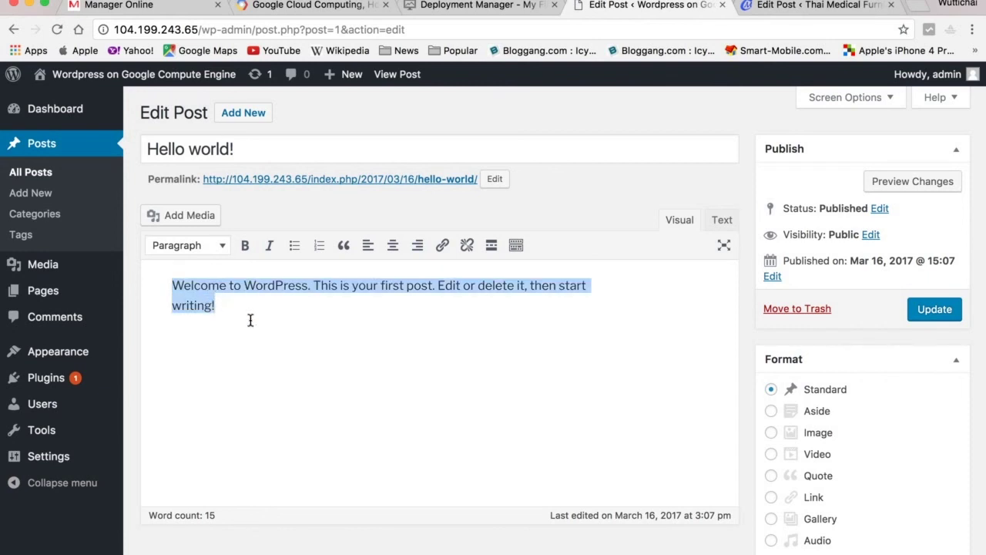
{"action": "type", "text": "gd"}
{"action": "key", "text": "BackSpace"}
{"action": "key", "text": "BackSpace"}
{"action": "type", "text": "ส"}
{"action": "key", "text": "BackSpace"}
{"action": "type", "text": "ยี"}
{"action": "key", "text": "BackSpace"}
{"action": "key", "text": "BackSpace"}
{"action": "type", "text": "เย้ เย้"}
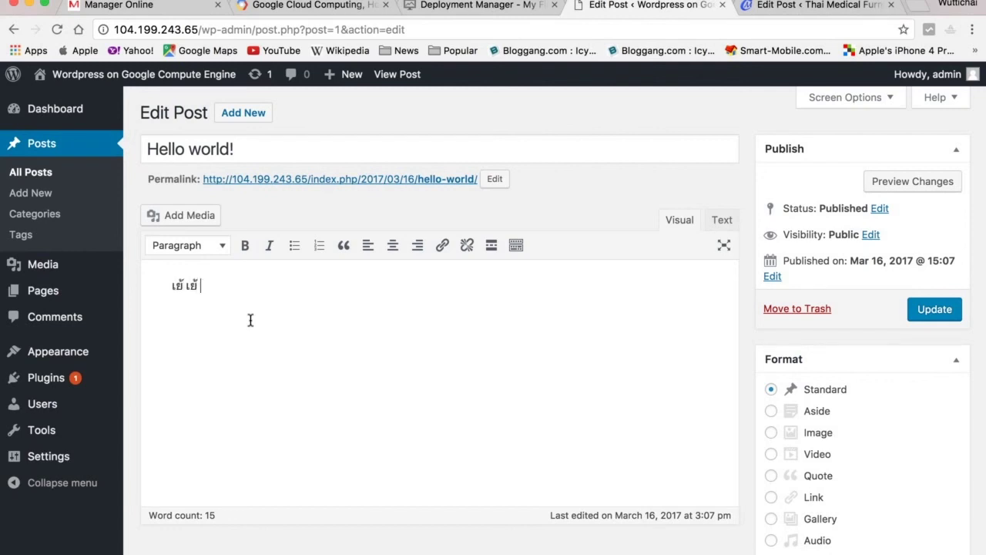
{"action": "type", "text": " ดีใจจัง ทำเว็บไซ"}
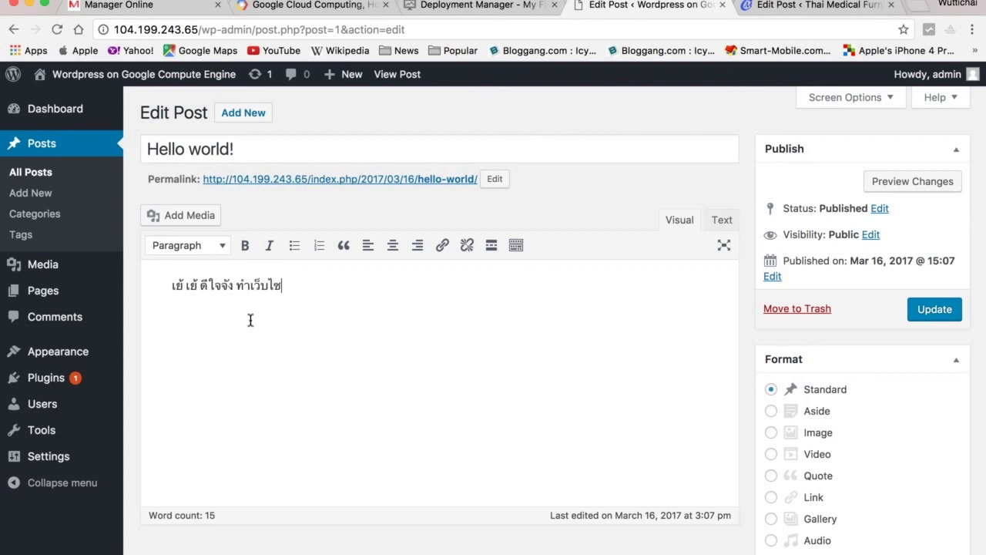
{"action": "type", "text": "ต์ได้แล้ว......"}
Change the title to 'สวัสดีชาวโลก' and update the post.
{"action": "left_click", "coordinate": [255, 148]}
{"action": "key", "text": "BackSpace"}
{"action": "key", "text": "BackSpace"}
{"action": "key", "text": "BackSpace"}
{"action": "key", "text": "BackSpace"}
{"action": "key", "text": "BackSpace"}
{"action": "key", "text": "BackSpace"}
{"action": "key", "text": "BackSpace"}
{"action": "key", "text": "BackSpace"}
{"action": "key", "text": "BackSpace"}
{"action": "key", "text": "BackSpace"}
{"action": "key", "text": "BackSpace"}
{"action": "key", "text": "BackSpace"}
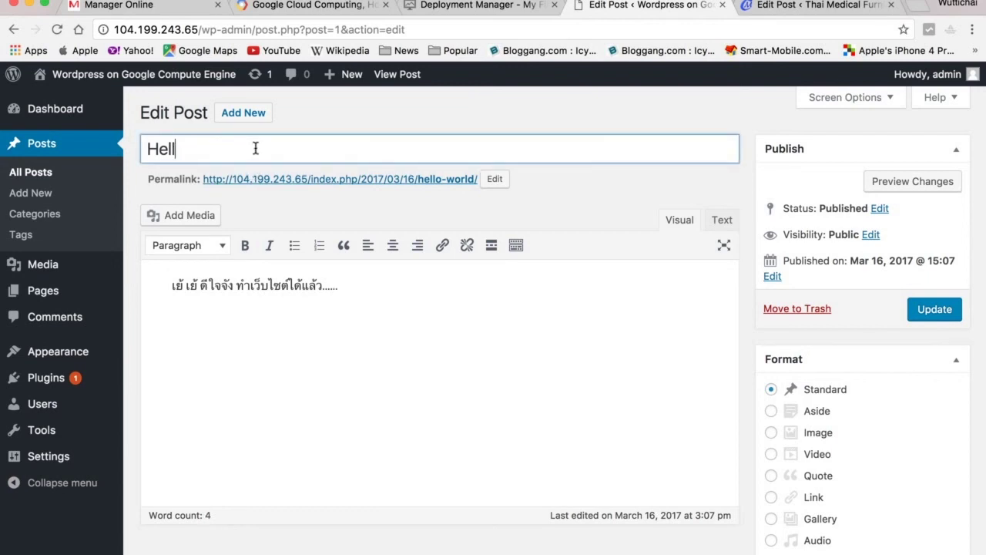
{"action": "type", "text": "a"}
{"action": "key", "text": "BackSpace"}
{"action": "type", "text": "สวัสดีชาวโลก"}
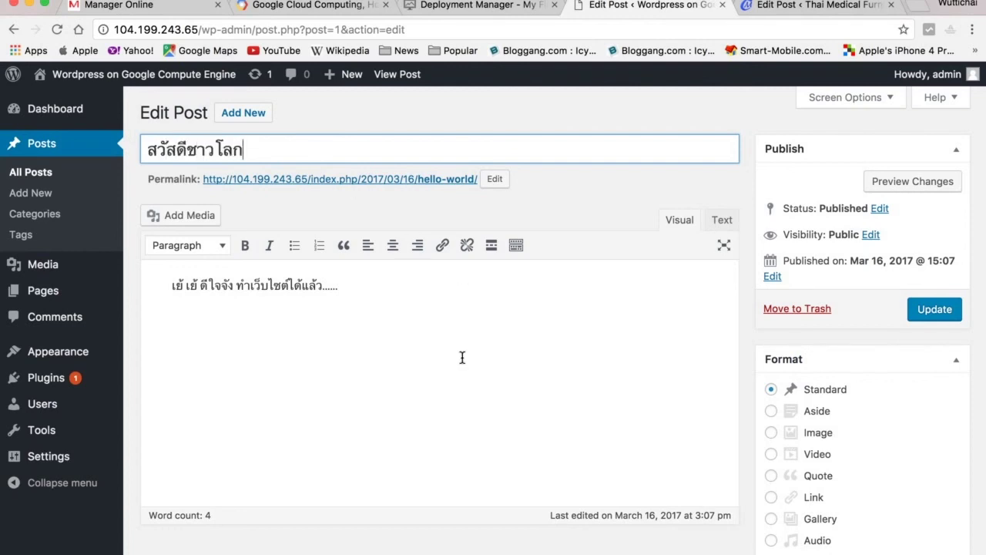
{"action": "left_click", "coordinate": [947, 312]}
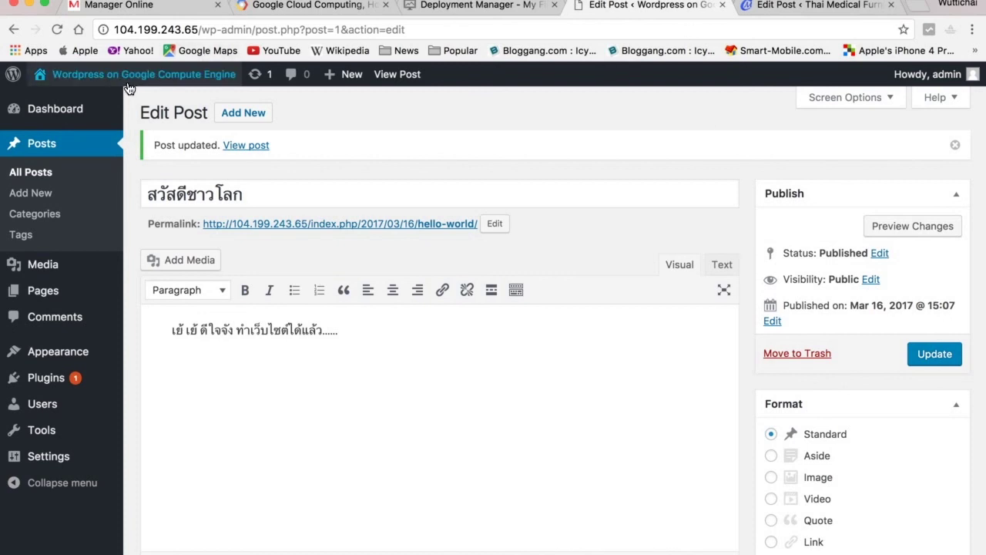
Visit the live site and scroll to the สวัสดีชาวโลก post with its Thai line.
{"action": "mouse_move", "coordinate": [129, 86]}
{"action": "left_click", "coordinate": [59, 105]}
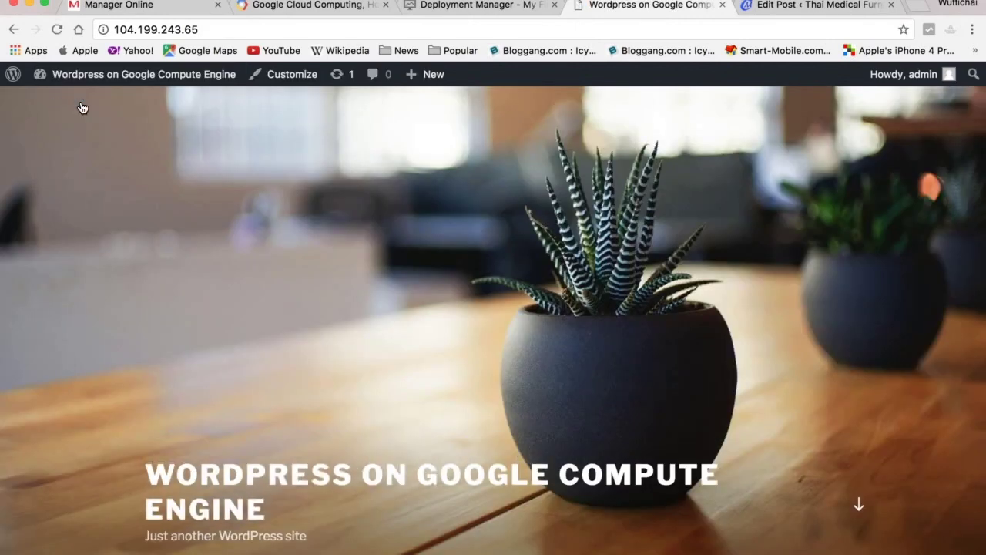
{"action": "scroll", "coordinate": [277, 222], "scroll_direction": "down", "scroll_amount": 5}
{"action": "scroll", "coordinate": [277, 225], "scroll_direction": "down", "scroll_amount": 3}
{"action": "scroll", "coordinate": [278, 221], "scroll_direction": "up", "scroll_amount": 4}
{"action": "scroll", "coordinate": [277, 224], "scroll_direction": "up", "scroll_amount": 5}
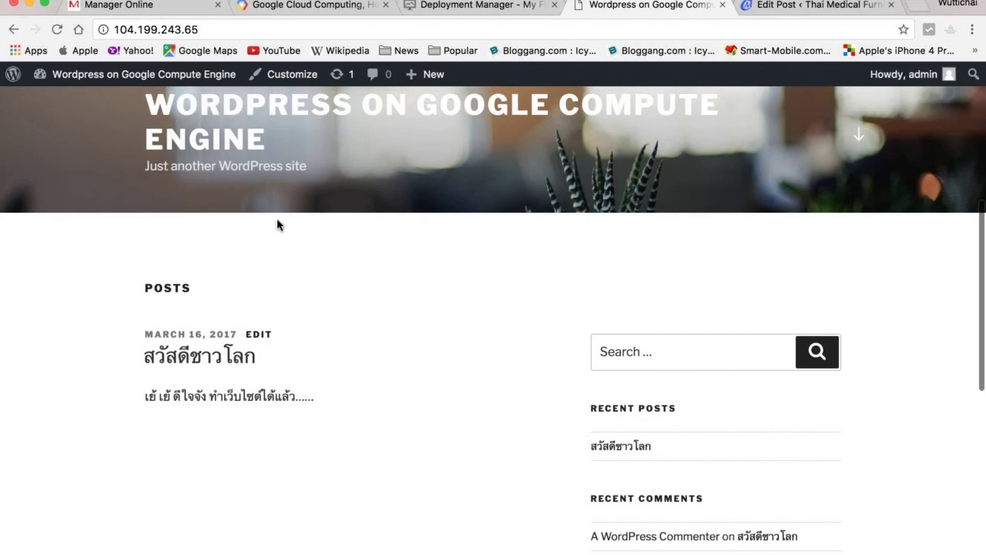